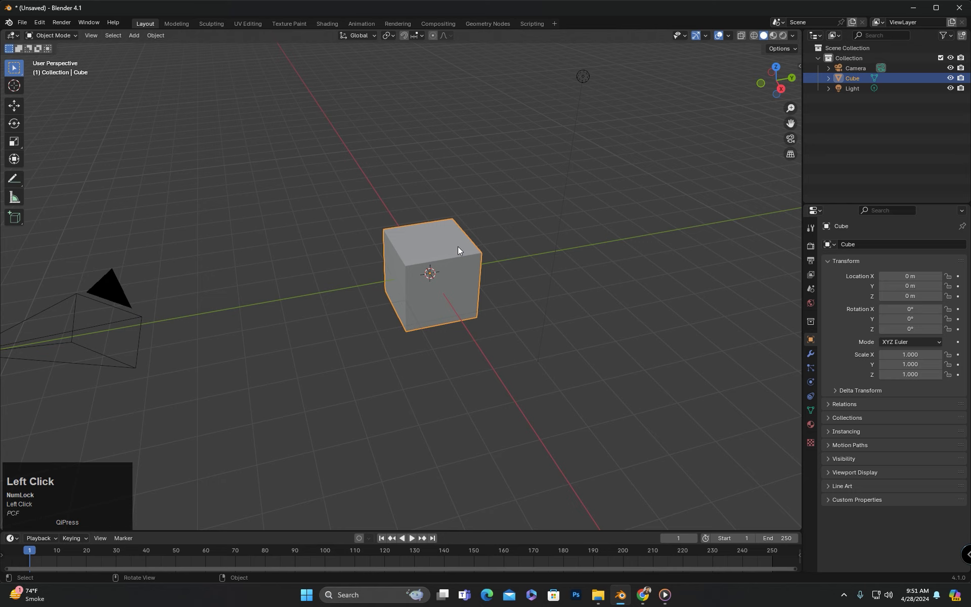
# Duplicate the cube and place the independent copy about 3.24 m away along the negative Y axis.
pyautogui.hotkey('shift', 'd')
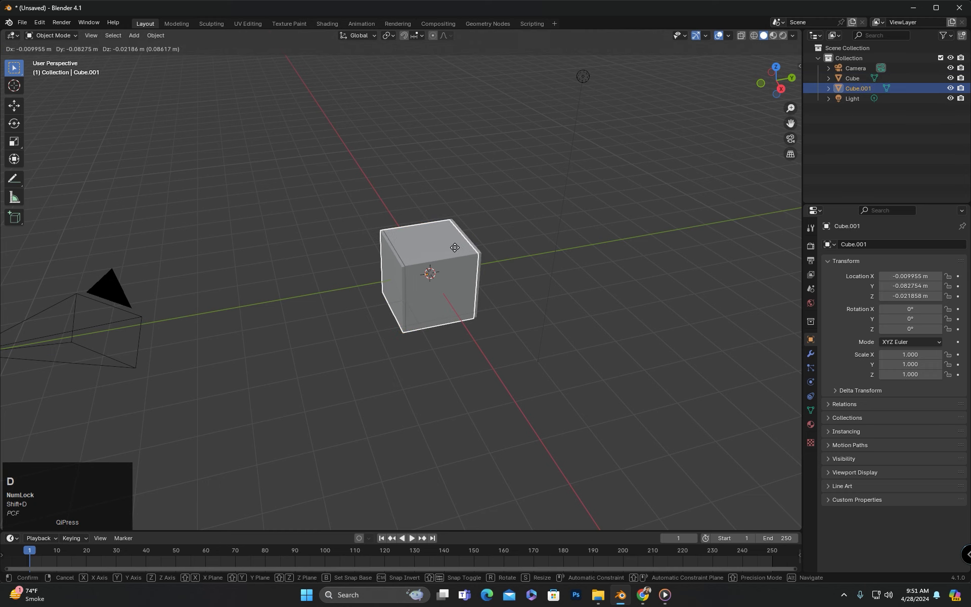
pyautogui.press('y')
pyautogui.click(347, 257)
pyautogui.moveTo(347, 257); pyautogui.dragTo(410, 264, button='middle')
pyautogui.moveTo(341, 308)
pyautogui.mouseDown(button='middle')
pyautogui.moveTo(385, 325)
pyautogui.moveTo(355, 339)
pyautogui.moveTo(359, 309)
pyautogui.mouseUp(button='middle')
pyautogui.click(421, 246)
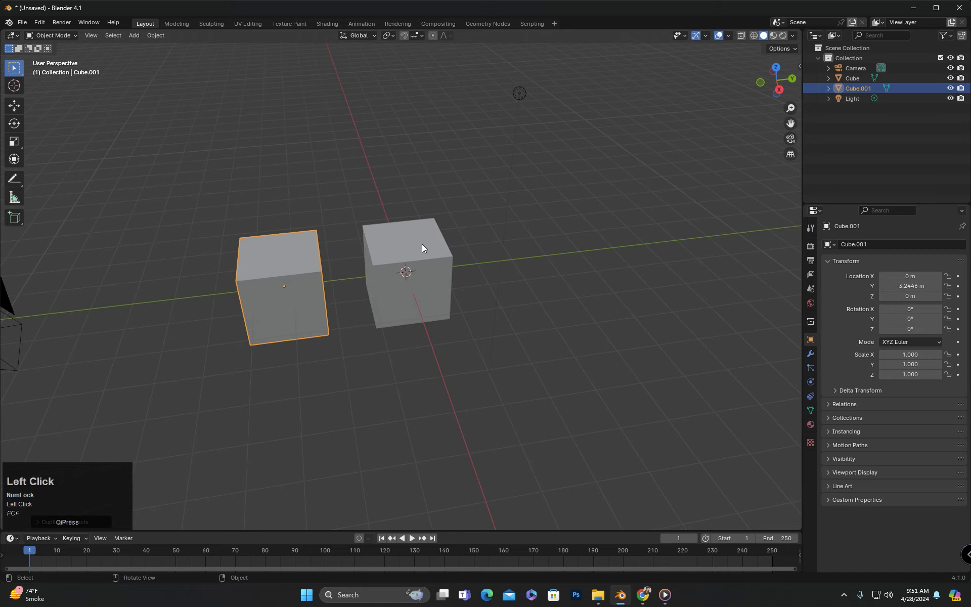
# Expand Cube and Cube.001 in the Outliner and examine the mesh data nested under each object.
pyautogui.click(853, 88)
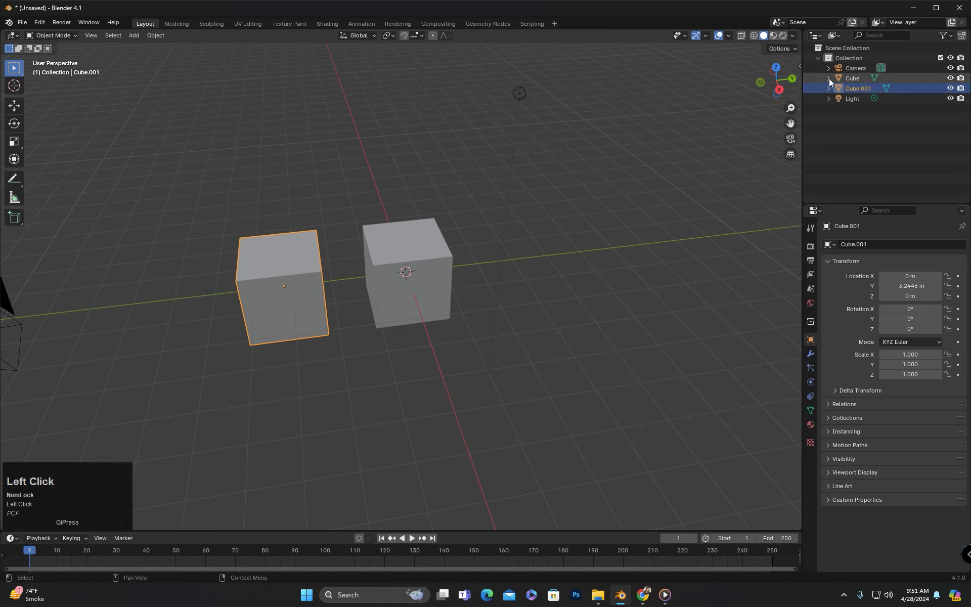
pyautogui.click(828, 78)
pyautogui.click(828, 98)
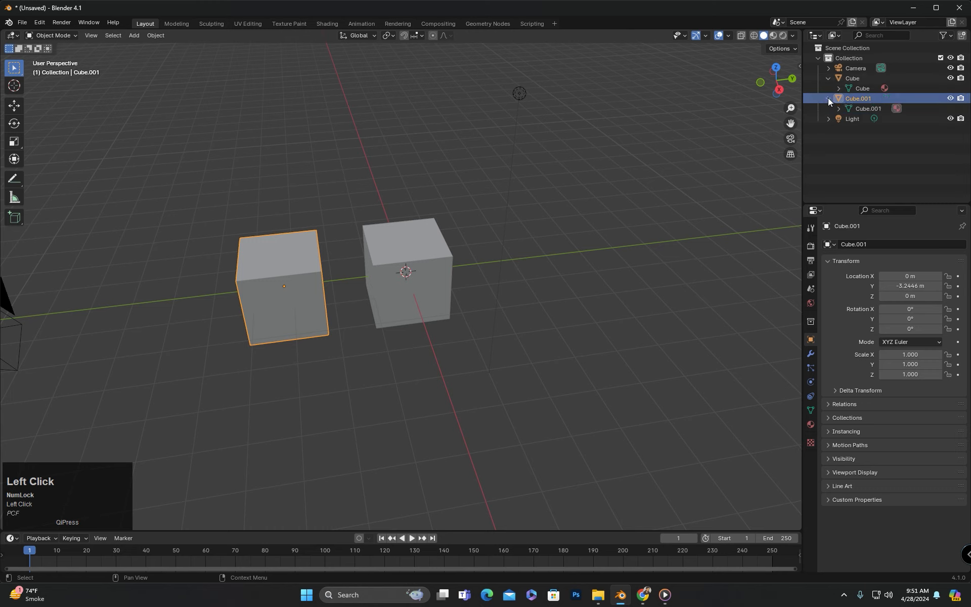
pyautogui.click(857, 89)
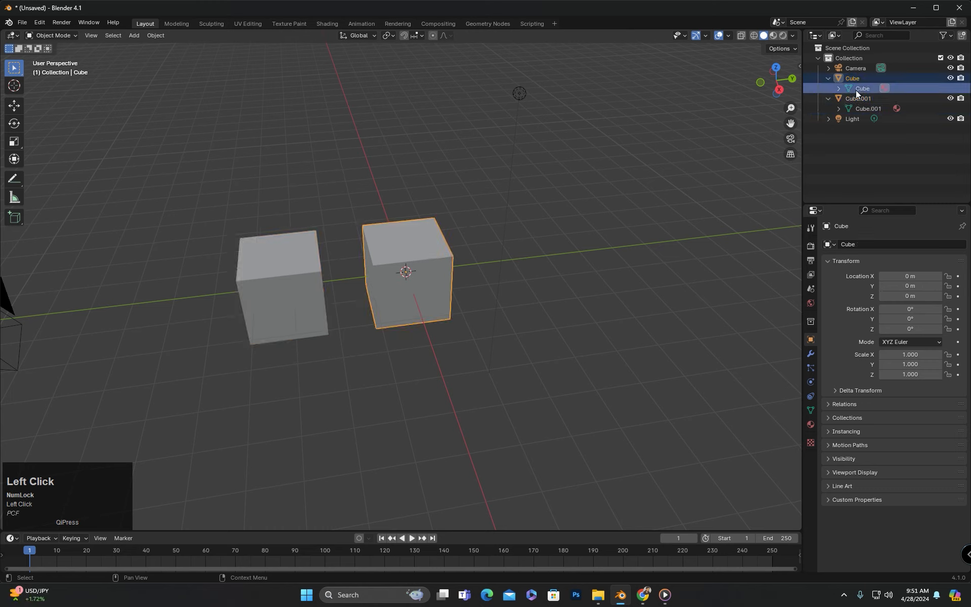
pyautogui.click(848, 78)
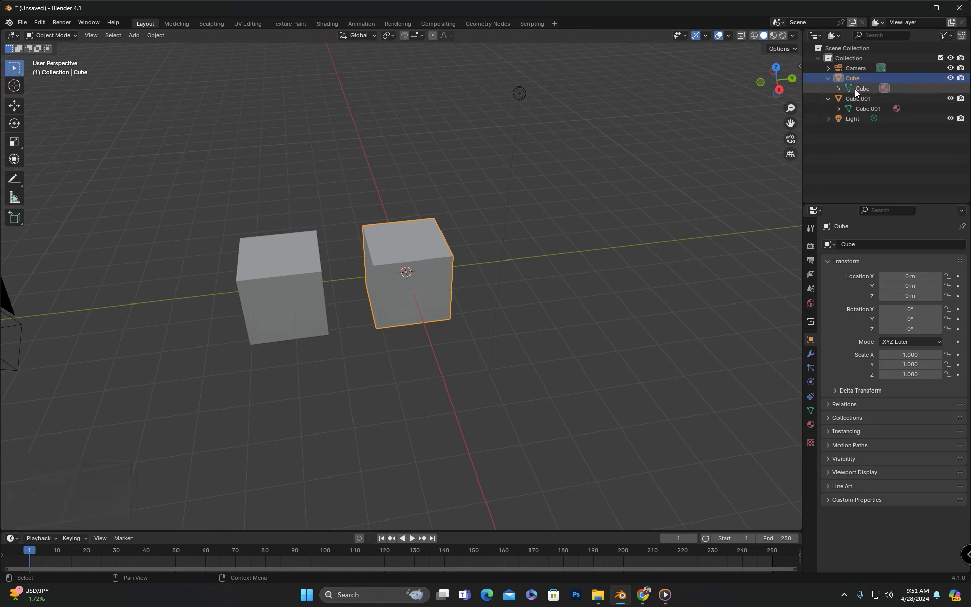
pyautogui.click(854, 89)
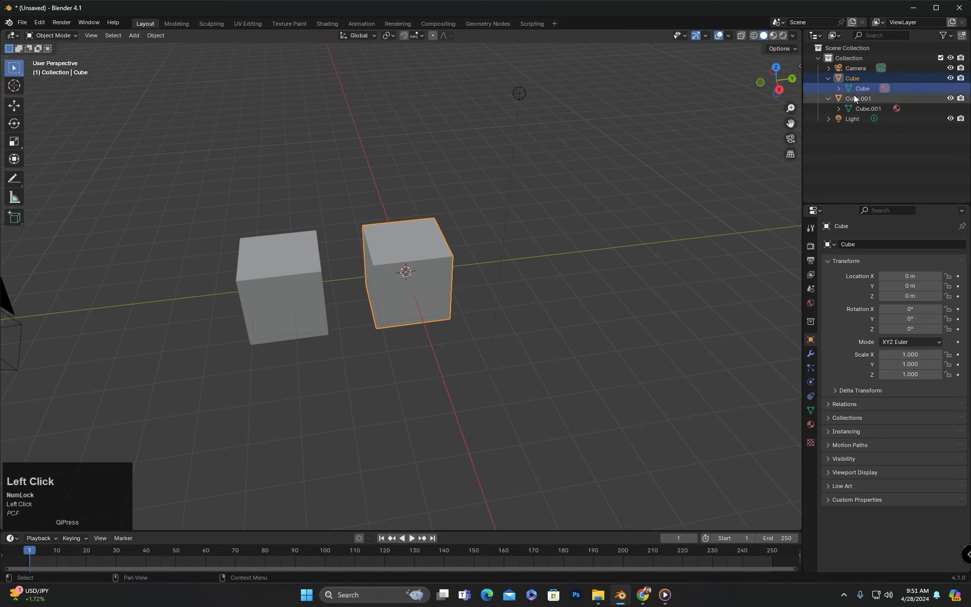
# Inspect the object data nested under the Light and the Camera, collapsing each entry again.
pyautogui.click(849, 120)
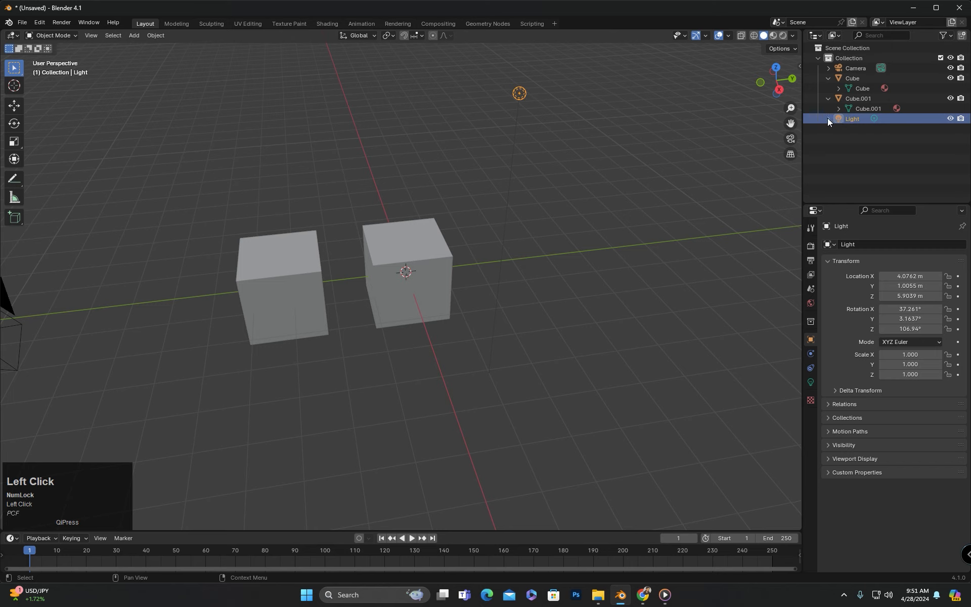
pyautogui.click(828, 119)
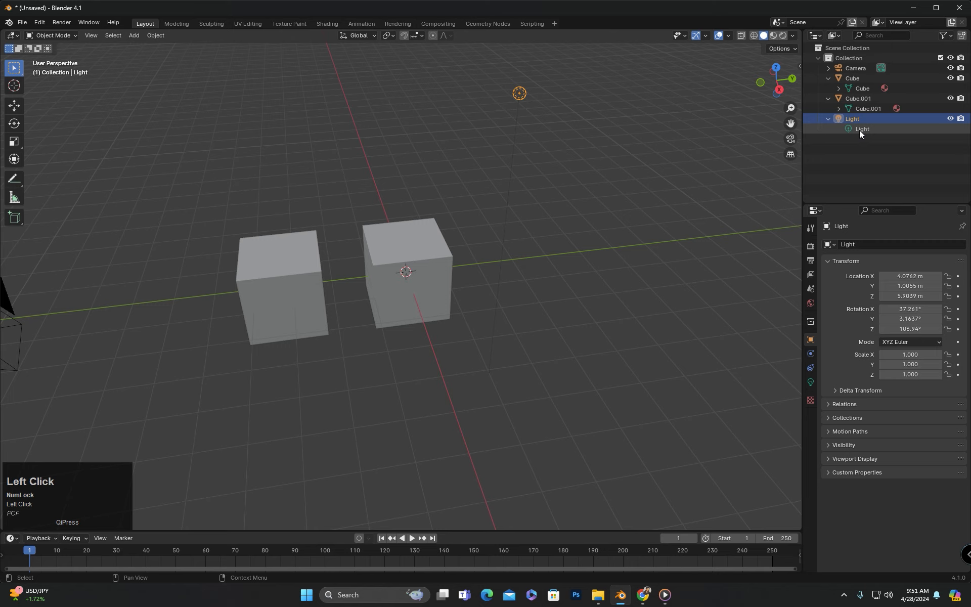
pyautogui.click(829, 119)
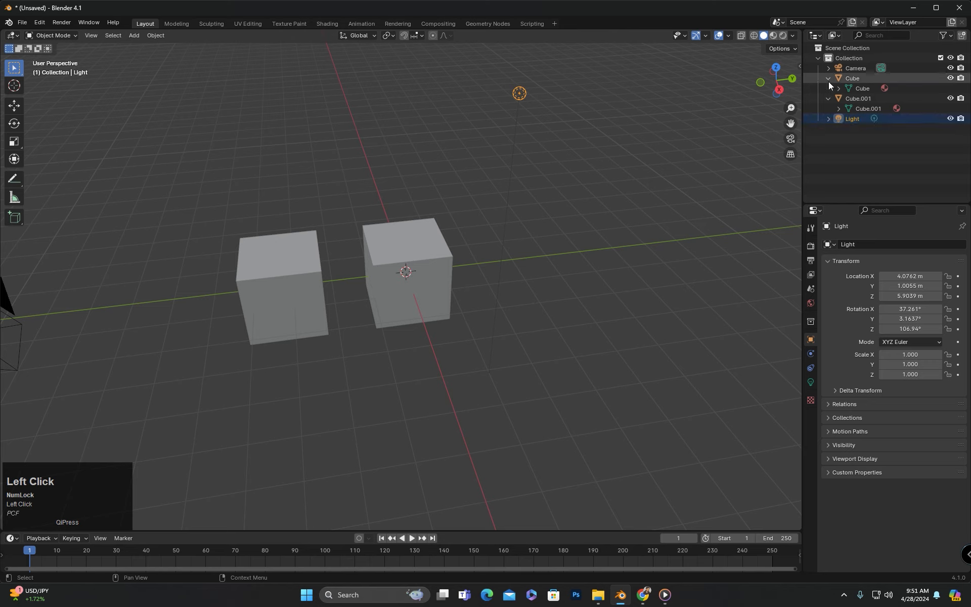
pyautogui.click(828, 68)
pyautogui.click(861, 79)
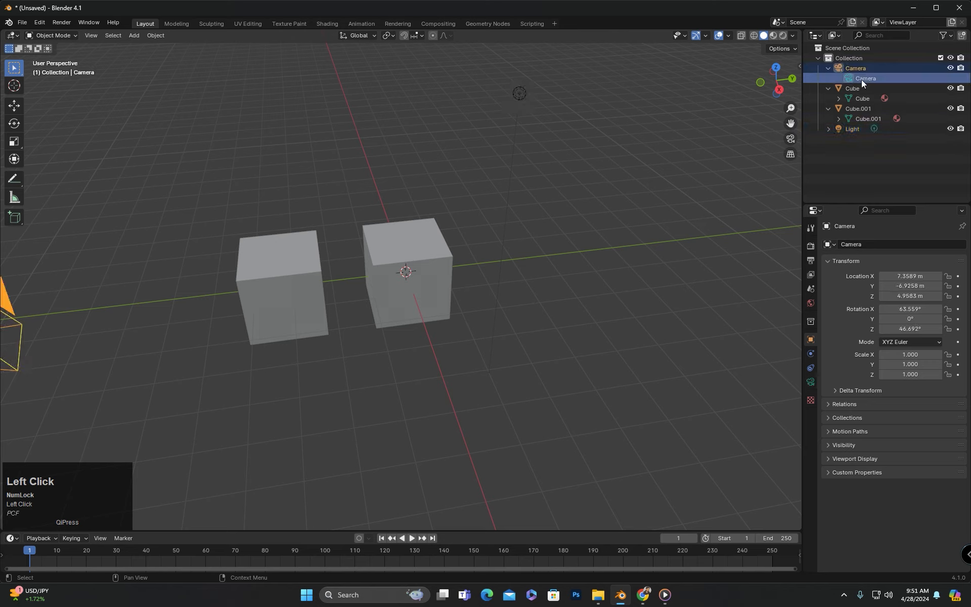
pyautogui.click(851, 68)
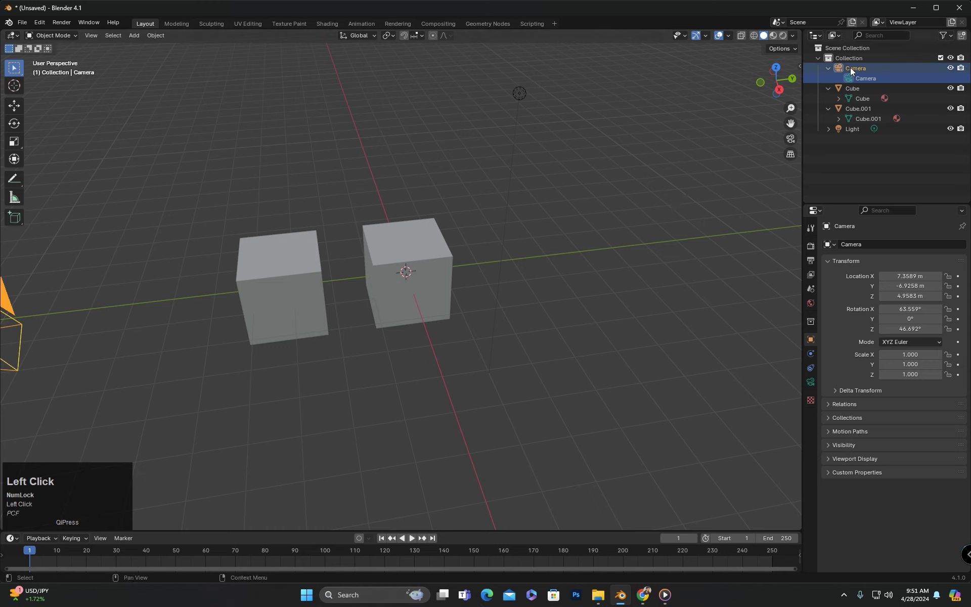
pyautogui.click(828, 68)
# Compare the original cube's mesh data with the mesh data of its duplicate Cube.001.
pyautogui.click(852, 77)
pyautogui.click(862, 88)
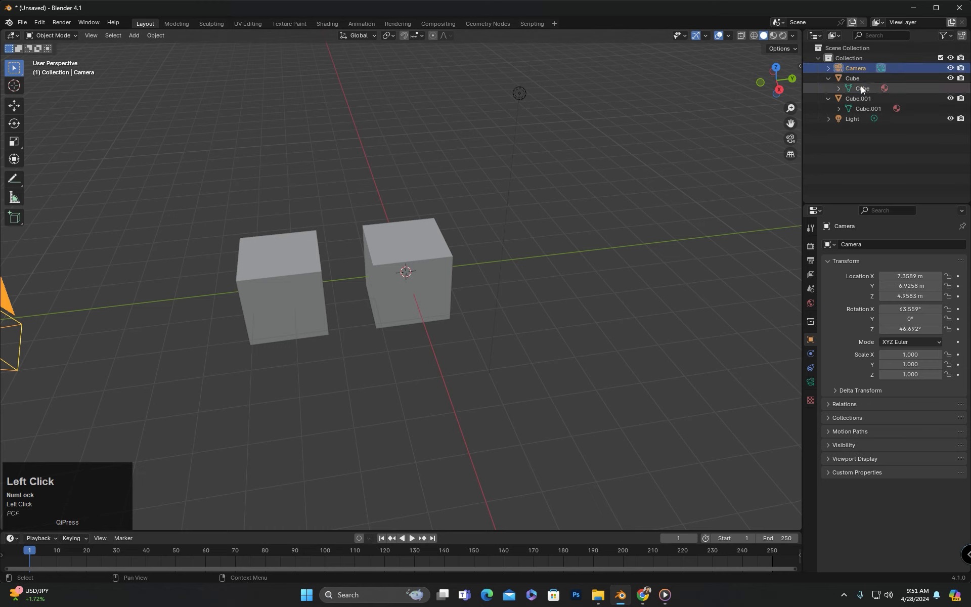
pyautogui.click(862, 108)
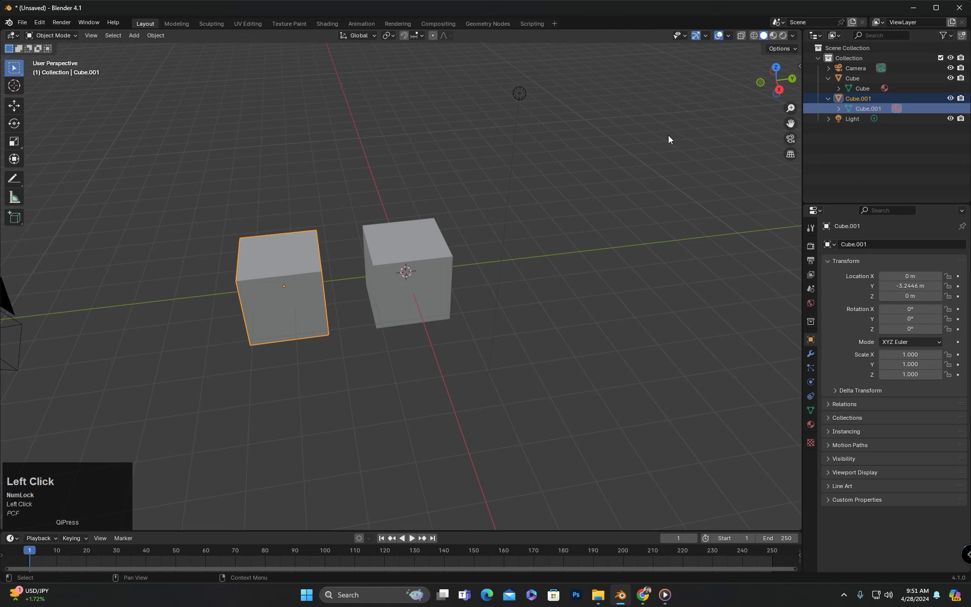
# Rotate the duplicate Cube.001 by about -49° around the Z axis.
pyautogui.moveTo(430, 270); pyautogui.dragTo(411, 273, button='middle')
pyautogui.scroll(1, 379, 270)
pyautogui.keyDown('shift'); pyautogui.moveTo(349, 269); pyautogui.dragTo(433, 284, button='middle'); pyautogui.keyUp('shift')
pyautogui.scroll(1, 435, 283)
pyautogui.moveTo(558, 201); pyautogui.dragTo(566, 203, button='middle')
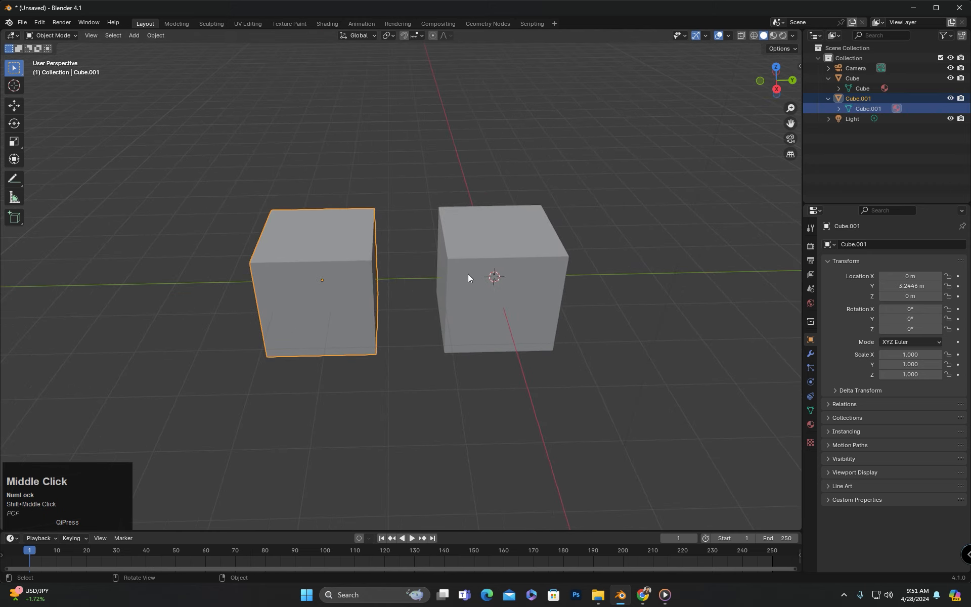
pyautogui.moveTo(468, 275); pyautogui.dragTo(473, 251, button='middle')
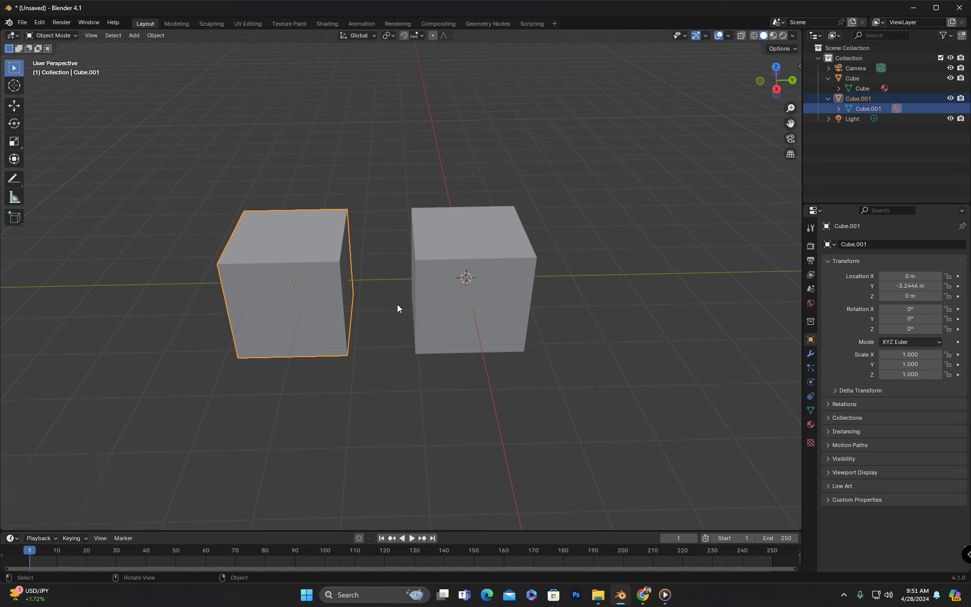
pyautogui.press('r')
pyautogui.press('z')
pyautogui.click(319, 327)
# Move the front upper corner vertex of Cube.001 inward in Edit Mode to reshape only the duplicate.
pyautogui.press('Tab')
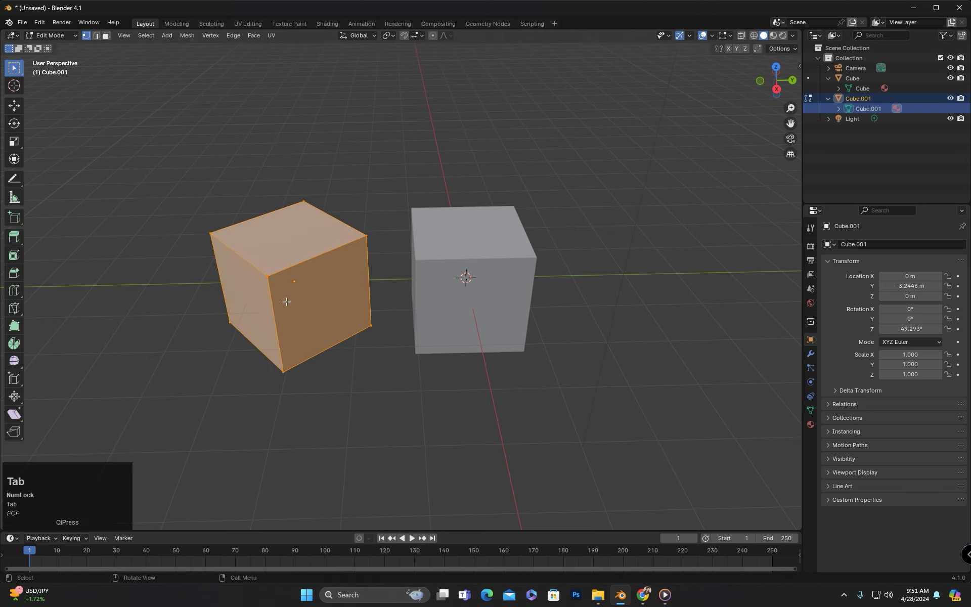
pyautogui.click(269, 277)
pyautogui.press('g')
pyautogui.click(291, 300)
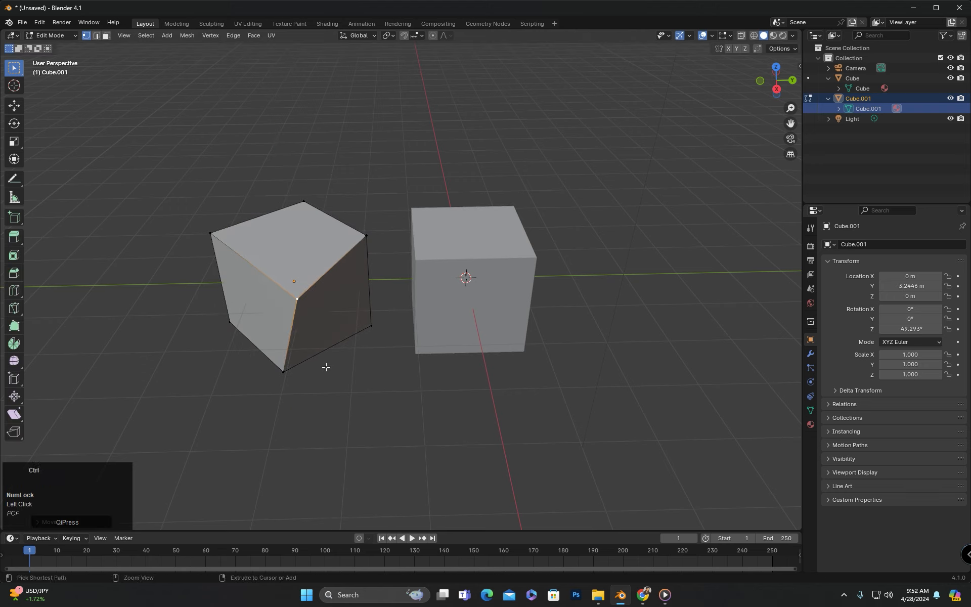
# Undo the vertex move and the rotation of Cube.001, returning to Object Mode.
pyautogui.hotkey('ctrl', 'z')
pyautogui.press('Escape')
pyautogui.hotkey('ctrl', 'z')
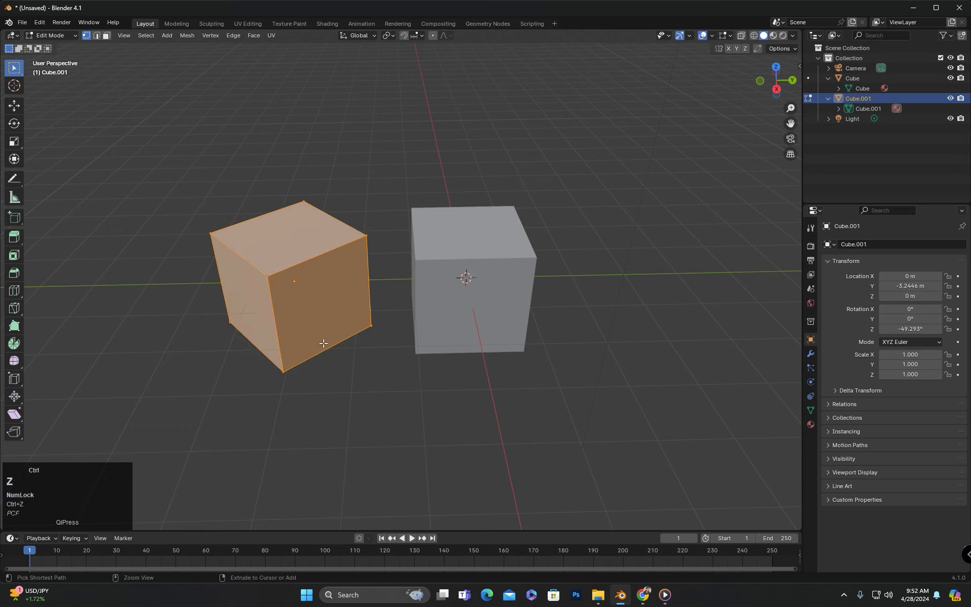
pyautogui.hotkey('ctrl', 'z')
pyautogui.hotkey('ctrl', 'z')
# Create a linked duplicate of the original cube and place it about 2.79 m along the positive Y axis.
pyautogui.click(502, 313)
pyautogui.moveTo(502, 313); pyautogui.dragTo(439, 322, button='middle')
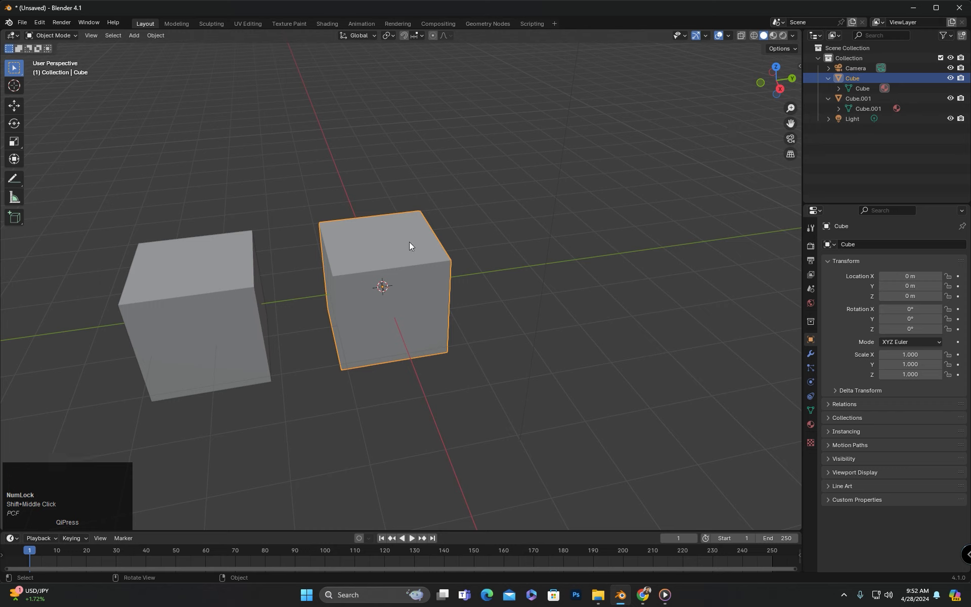
pyautogui.hotkey('alt', 'd')
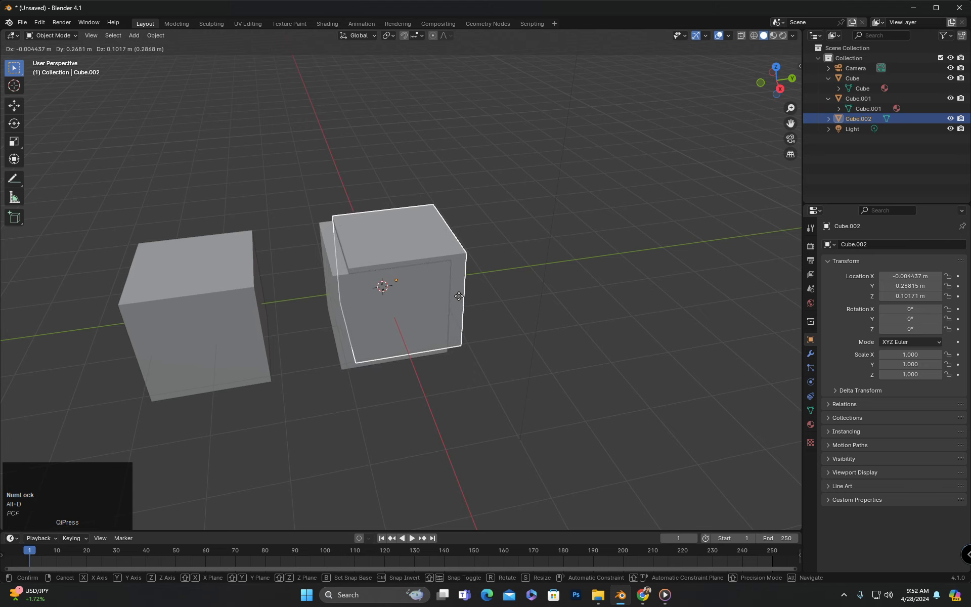
pyautogui.press('y')
pyautogui.click(581, 278)
pyautogui.keyDown('shift'); pyautogui.moveTo(476, 308); pyautogui.dragTo(441, 314, button='middle'); pyautogui.keyUp('shift')
# Expand Cube.002 in the Outliner and compare its mesh data with that of the original Cube.
pyautogui.click(827, 120)
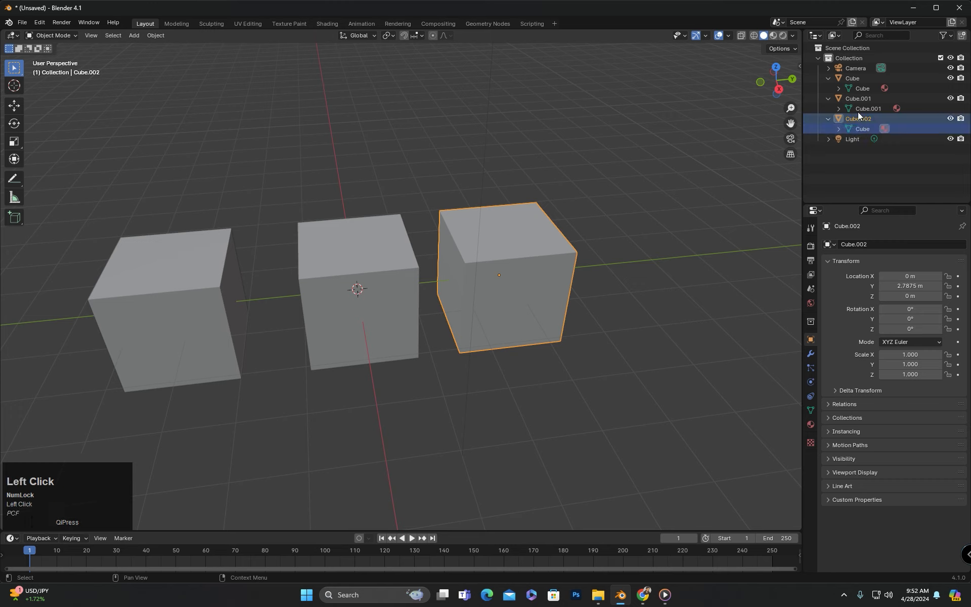
pyautogui.click(861, 89)
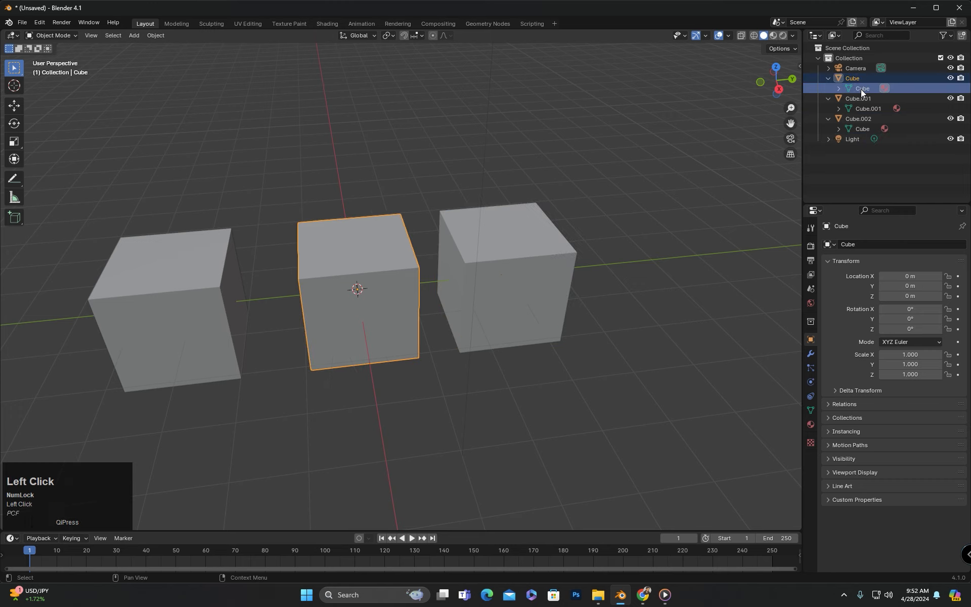
pyautogui.click(865, 129)
pyautogui.keyDown('shift'); pyautogui.moveTo(576, 278); pyautogui.dragTo(556, 285, button='middle'); pyautogui.keyUp('shift')
pyautogui.moveTo(696, 191); pyautogui.dragTo(629, 232, button='middle')
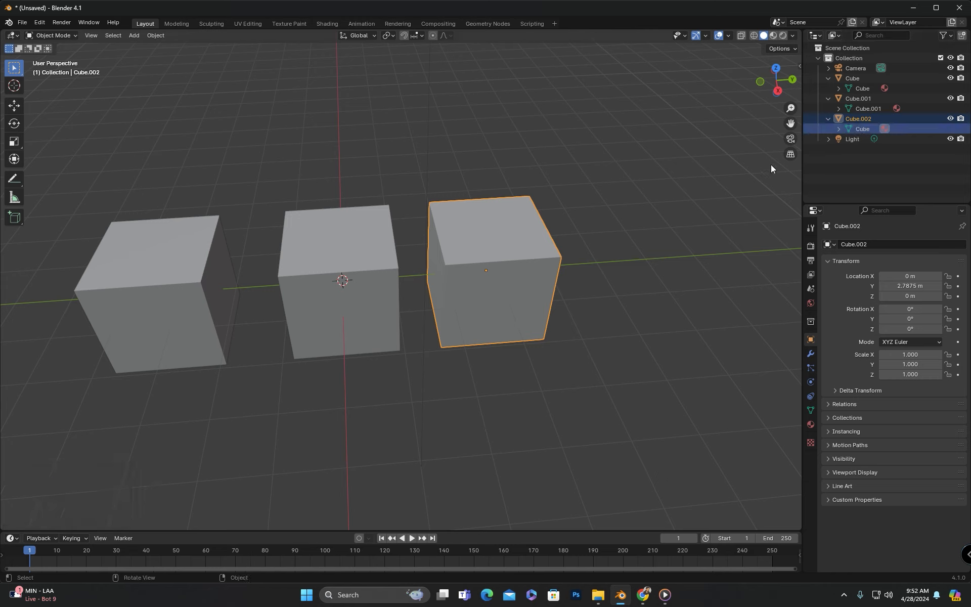
pyautogui.moveTo(644, 208)
pyautogui.mouseDown(button='middle')
pyautogui.moveTo(630, 204)
pyautogui.moveTo(643, 196)
pyautogui.mouseUp(button='middle')
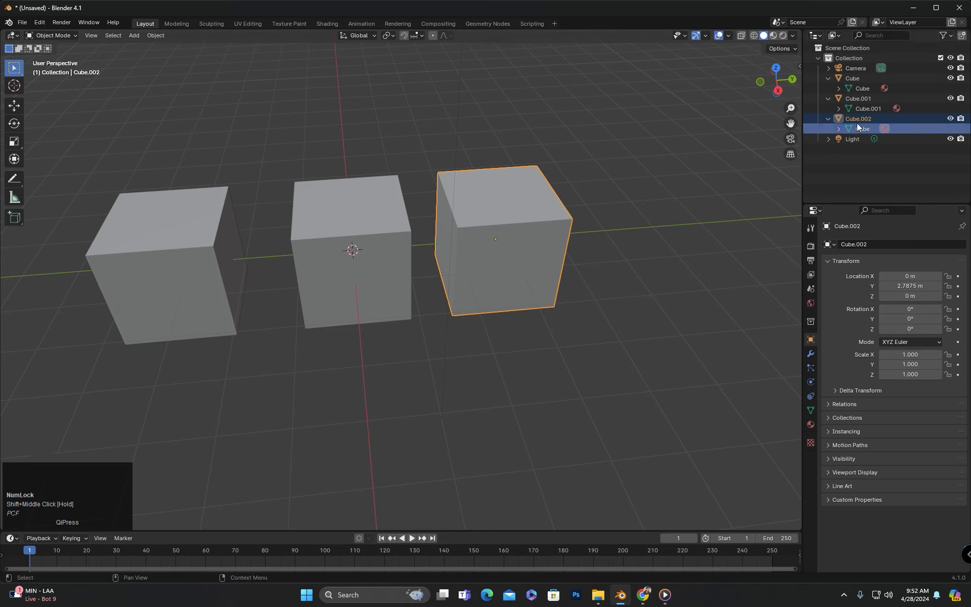
pyautogui.click(859, 89)
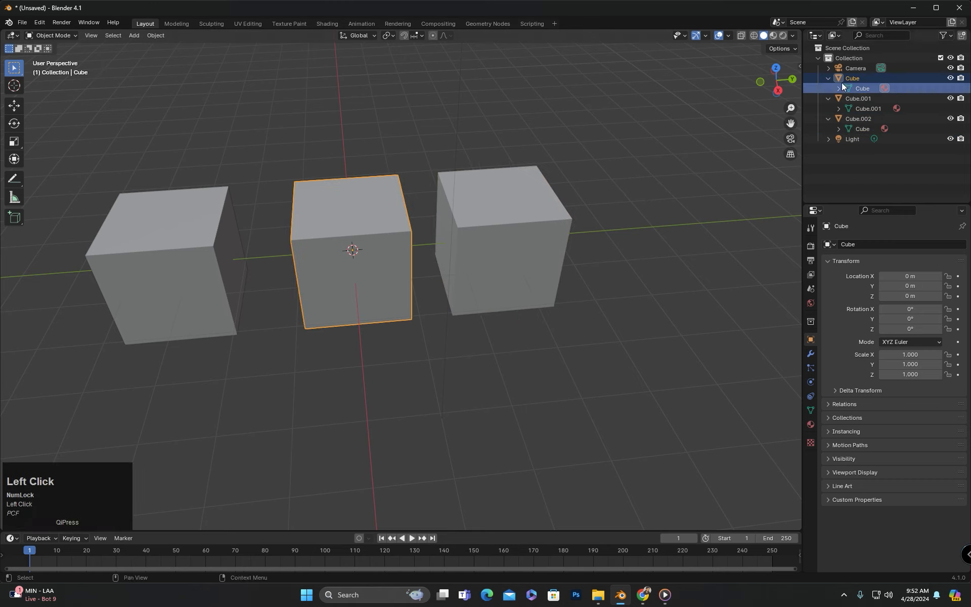
# Try a free trackball rotation and a smaller uniform scale on Cube.002 in Object Mode, and undo both.
pyautogui.click(857, 119)
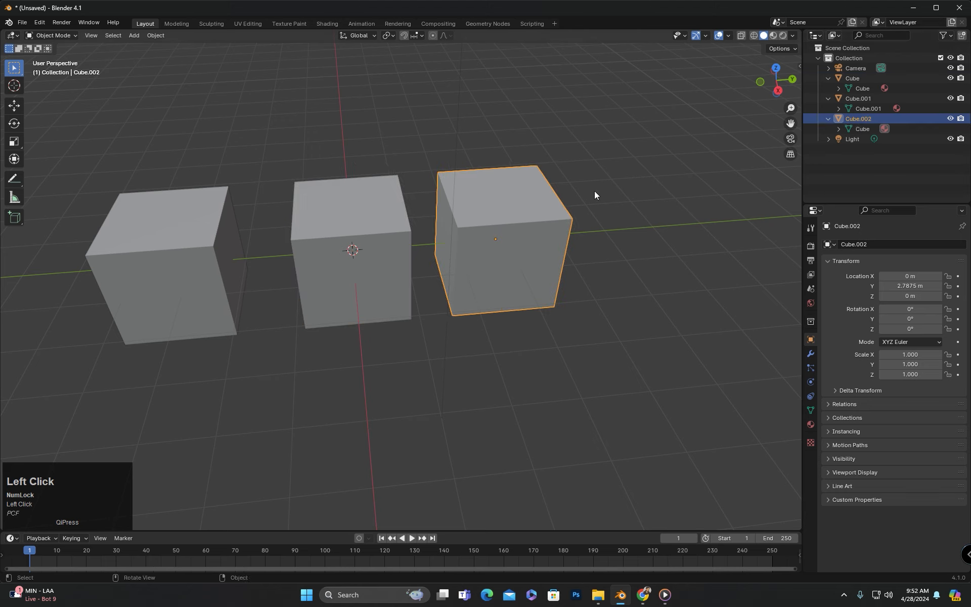
pyautogui.press('r')
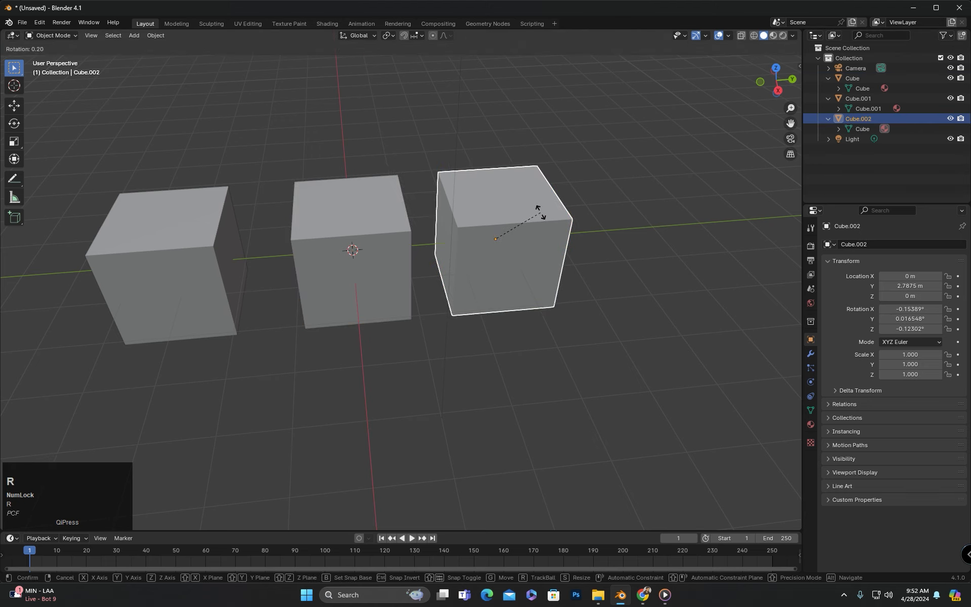
pyautogui.press('r')
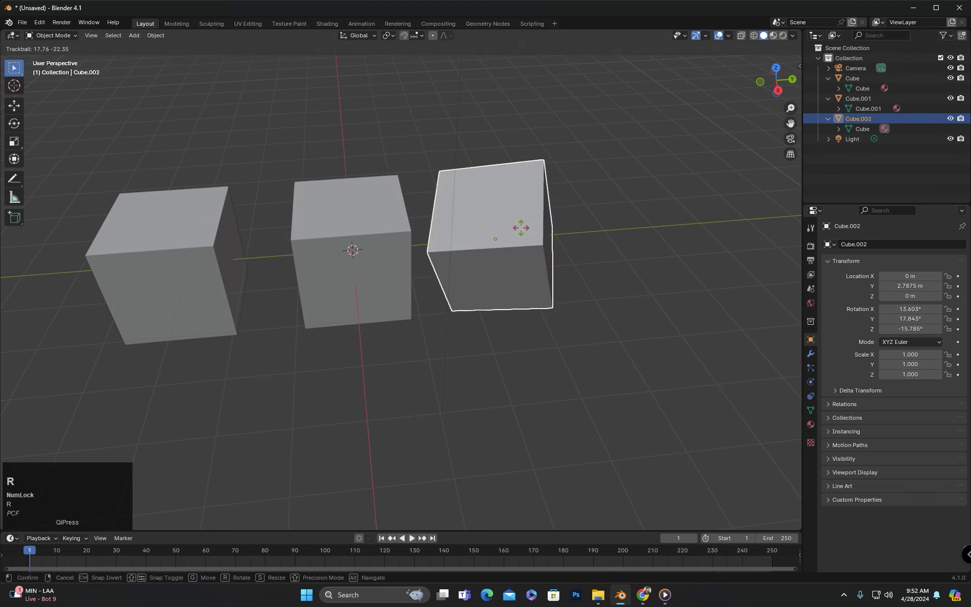
pyautogui.click(526, 197)
pyautogui.press('s')
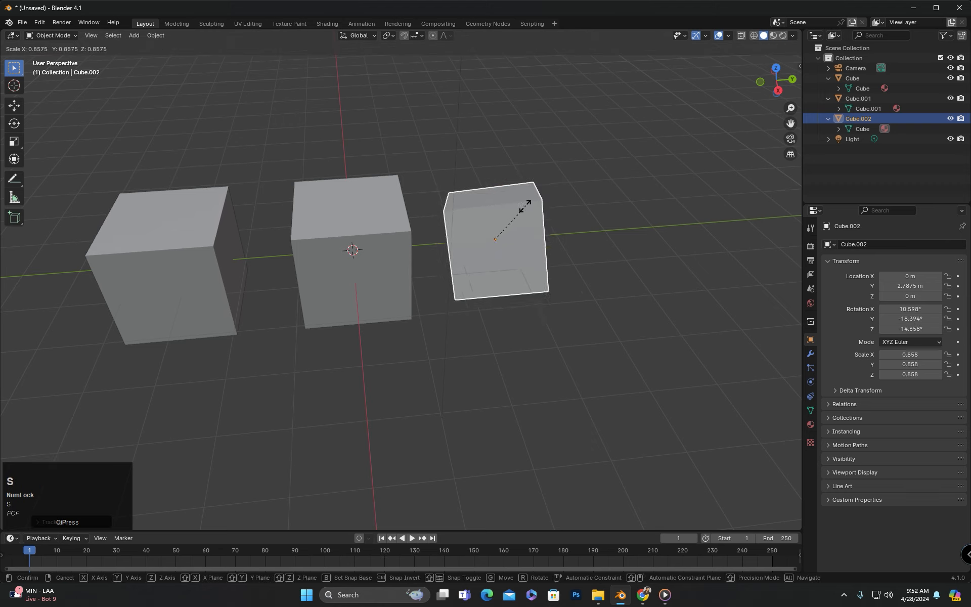
pyautogui.click(514, 217)
pyautogui.hotkey('ctrl', 'z')
pyautogui.hotkey('ctrl', 'z')
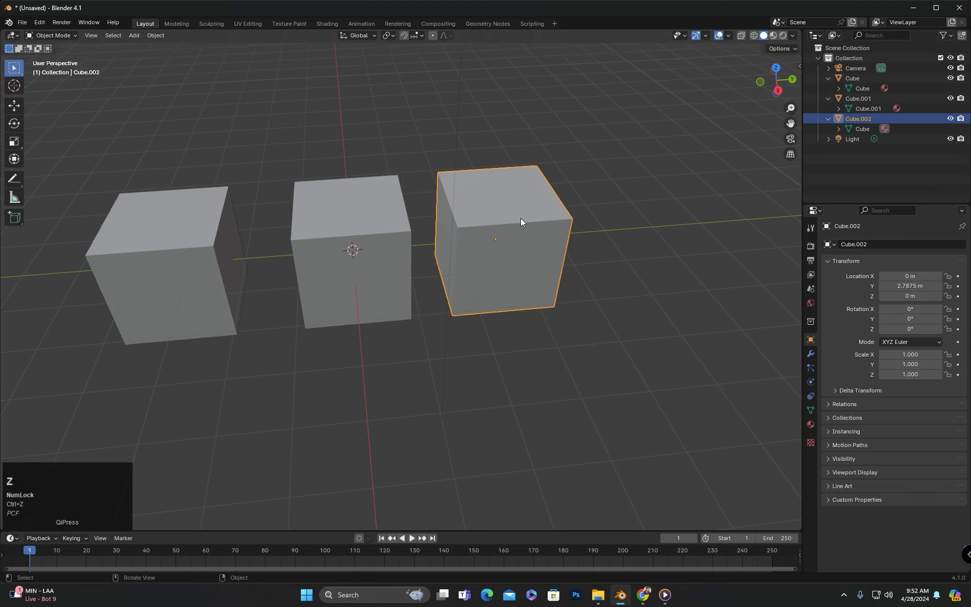
# Move the near top corner vertex of the linked duplicate Cube.002 in Edit Mode.
pyautogui.moveTo(519, 240); pyautogui.dragTo(495, 240, button='middle')
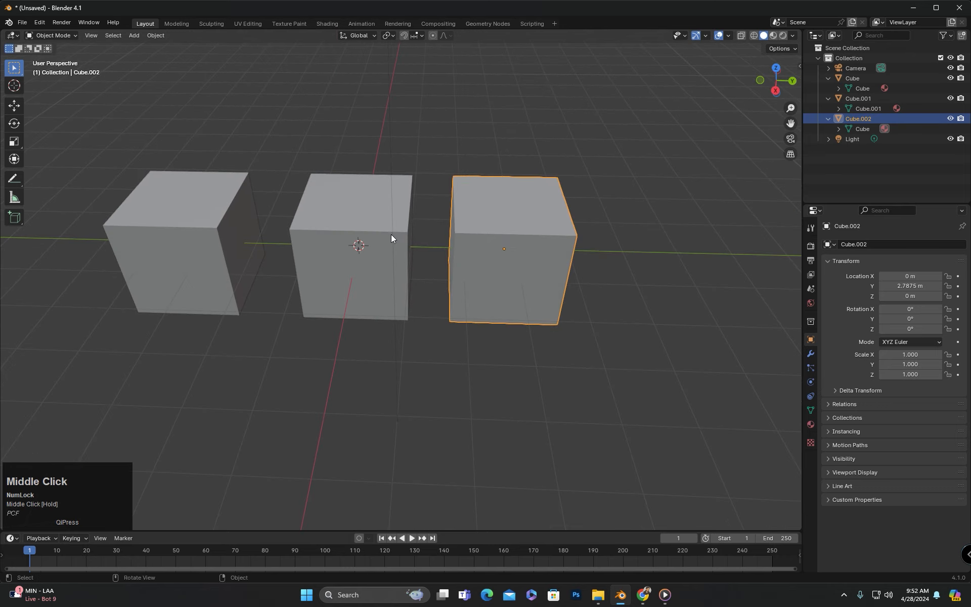
pyautogui.click(381, 241)
pyautogui.click(525, 228)
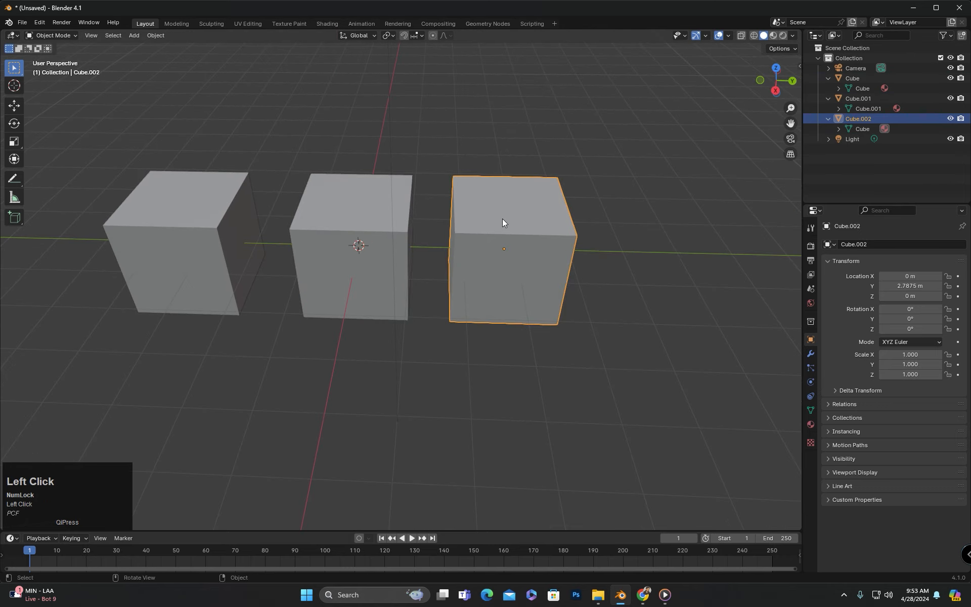
pyautogui.press('Tab')
pyautogui.click(454, 233)
pyautogui.moveTo(454, 235); pyautogui.dragTo(462, 254, button='middle')
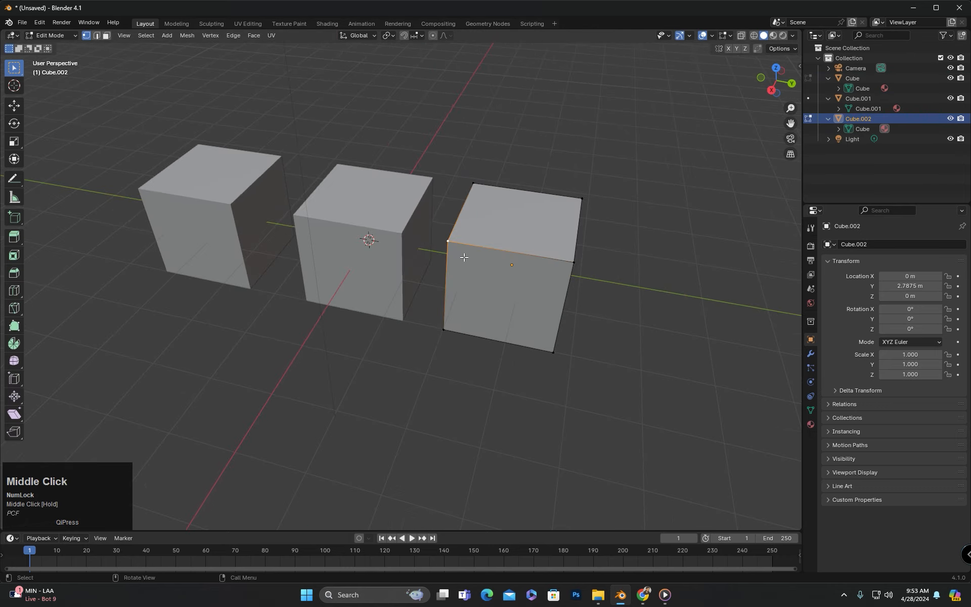
pyautogui.press('g')
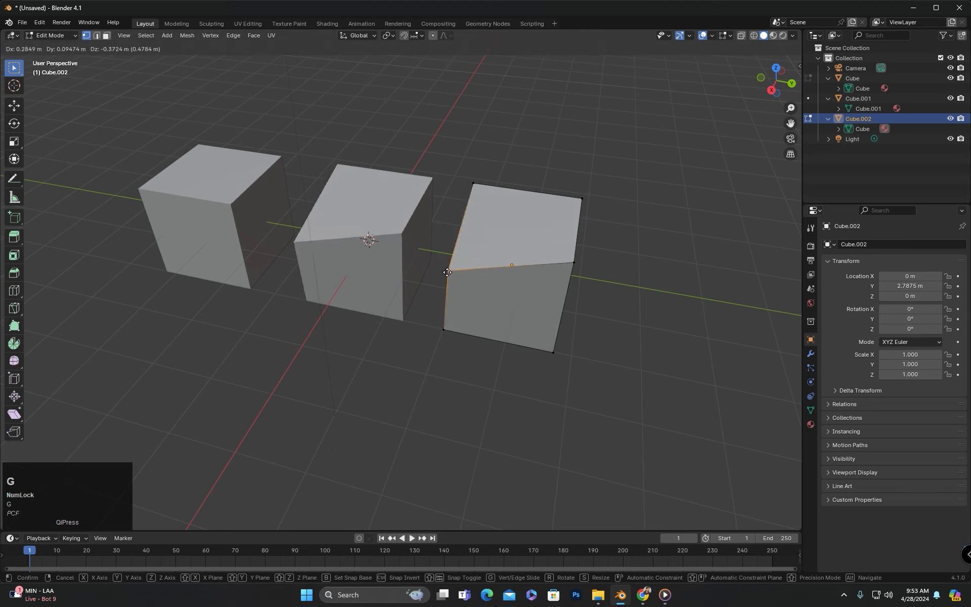
pyautogui.click(465, 264)
# Move the same corner vertex of Cube.002 further upward and inspect all three cubes from other angles.
pyautogui.moveTo(466, 264); pyautogui.dragTo(419, 260, button='middle')
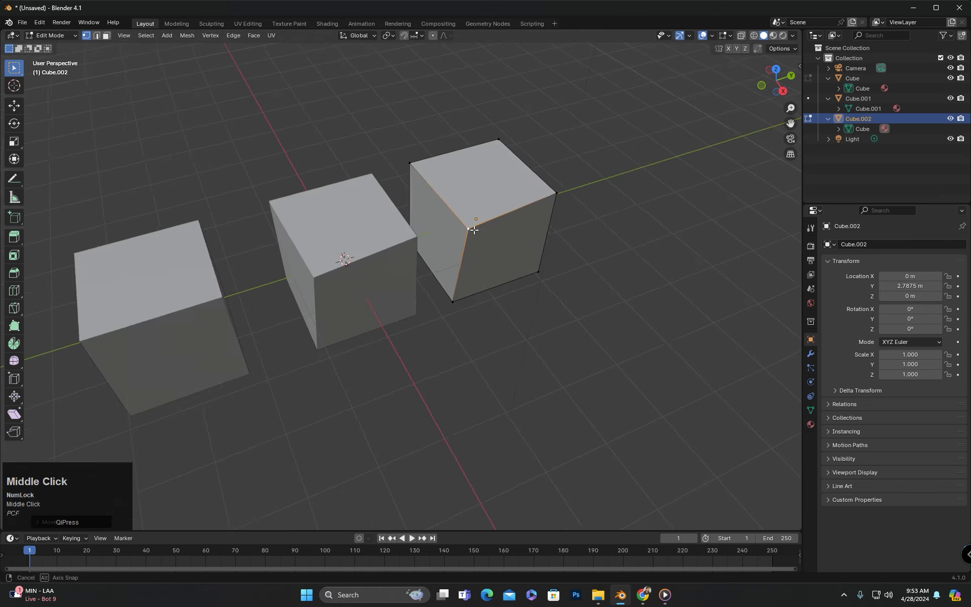
pyautogui.press('g')
pyautogui.click(498, 154)
pyautogui.moveTo(499, 154); pyautogui.dragTo(439, 165, button='middle')
pyautogui.moveTo(488, 204); pyautogui.dragTo(560, 247, button='middle')
# Undo both vertex moves on Cube.002, returning to Object Mode with nothing selected.
pyautogui.hotkey('ctrl', 'z')
pyautogui.hotkey('ctrl', 'z')
pyautogui.hotkey('ctrl', 'z')
pyautogui.hotkey('ctrl', 'z')
pyautogui.hotkey('ctrl', 'z')
pyautogui.click(501, 242)
pyautogui.keyDown('shift'); pyautogui.moveTo(594, 172); pyautogui.dragTo(602, 175, button='middle'); pyautogui.keyUp('shift')
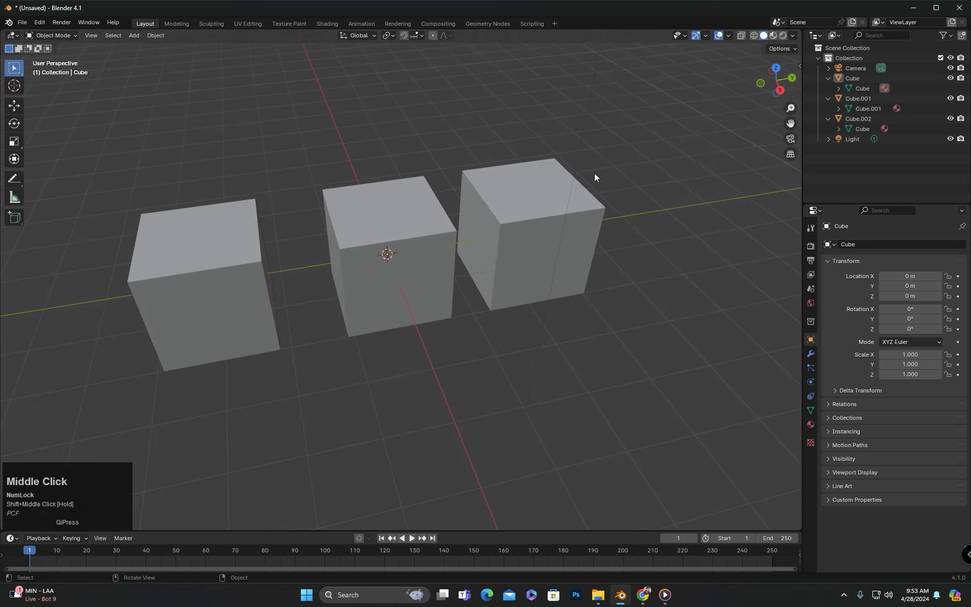
pyautogui.hotkey('alt', 'F9')
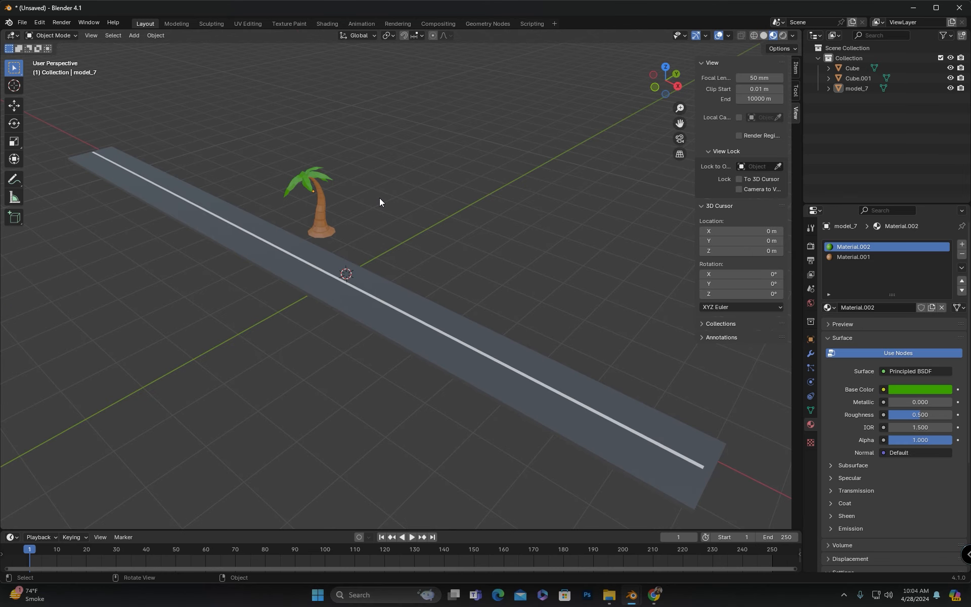
pyautogui.click(842, 70)
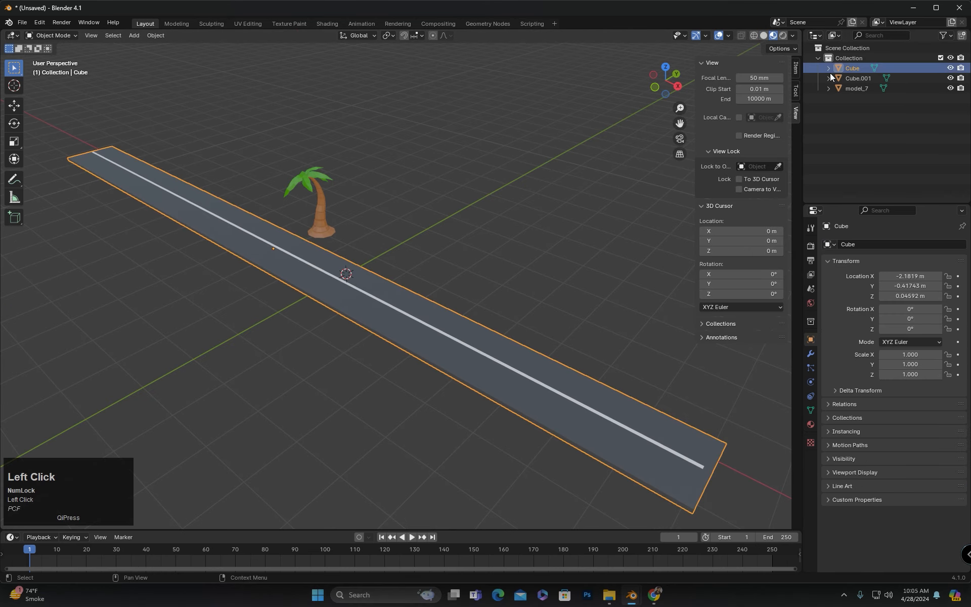
pyautogui.click(428, 218)
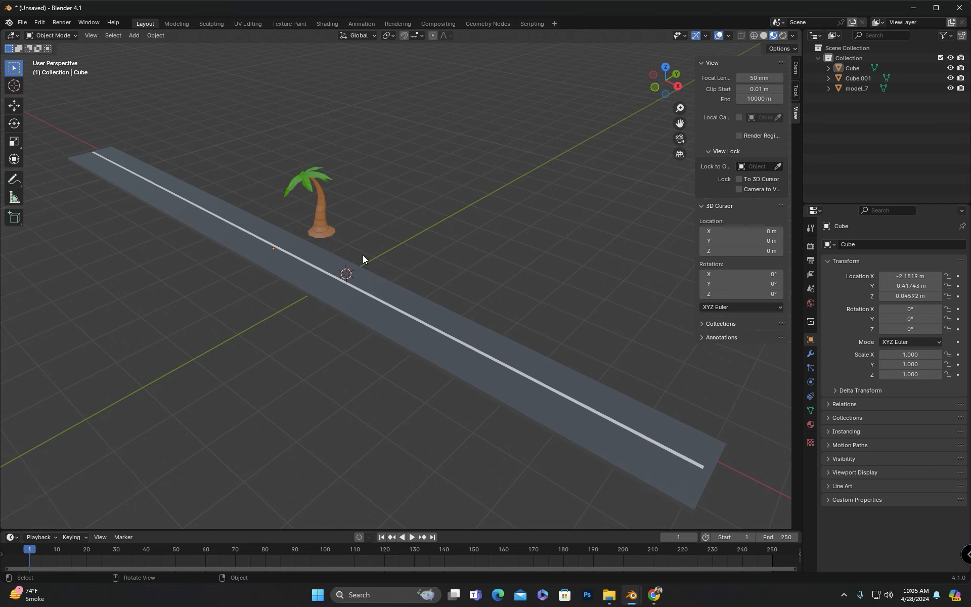
pyautogui.moveTo(362, 265); pyautogui.dragTo(347, 290, button='middle')
# Create a regular duplicate of the palm tree beside the road and place it along the global X axis.
pyautogui.click(323, 234)
pyautogui.moveTo(313, 216); pyautogui.dragTo(420, 377, button='middle')
pyautogui.moveTo(556, 317); pyautogui.dragTo(386, 258, button='middle')
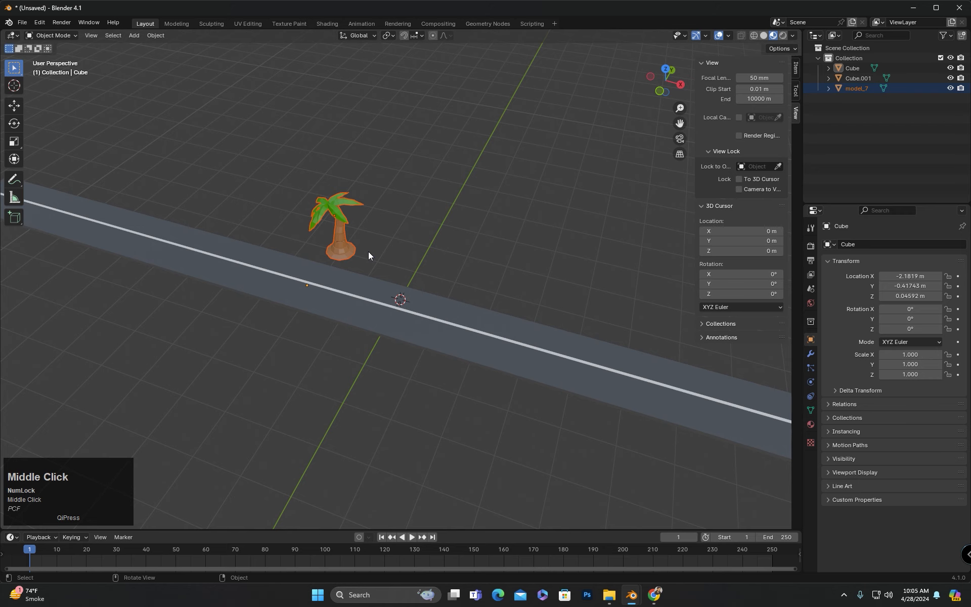
pyautogui.scroll(1, 368, 250)
pyautogui.hotkey('shift', 'd')
pyautogui.press('x')
pyautogui.click(504, 287)
# Repeat the regular palm tree duplication three more times along the road.
pyautogui.moveTo(390, 293); pyautogui.dragTo(436, 291, button='middle')
pyautogui.keyDown('shift'); pyautogui.moveTo(430, 291); pyautogui.dragTo(363, 297, button='middle'); pyautogui.keyUp('shift')
pyautogui.hotkey('shift', 'r')
pyautogui.hotkey('shift', 'r')
pyautogui.hotkey('shift', 'r')
pyautogui.moveTo(422, 299); pyautogui.dragTo(511, 304, button='middle')
pyautogui.keyDown('shift'); pyautogui.moveTo(511, 303); pyautogui.dragTo(349, 283, button='middle'); pyautogui.keyUp('shift')
# Expand model_7.001 through model_7.004 in the Outliner and compare the mesh data of the regular duplicates.
pyautogui.click(831, 131)
pyautogui.click(829, 130)
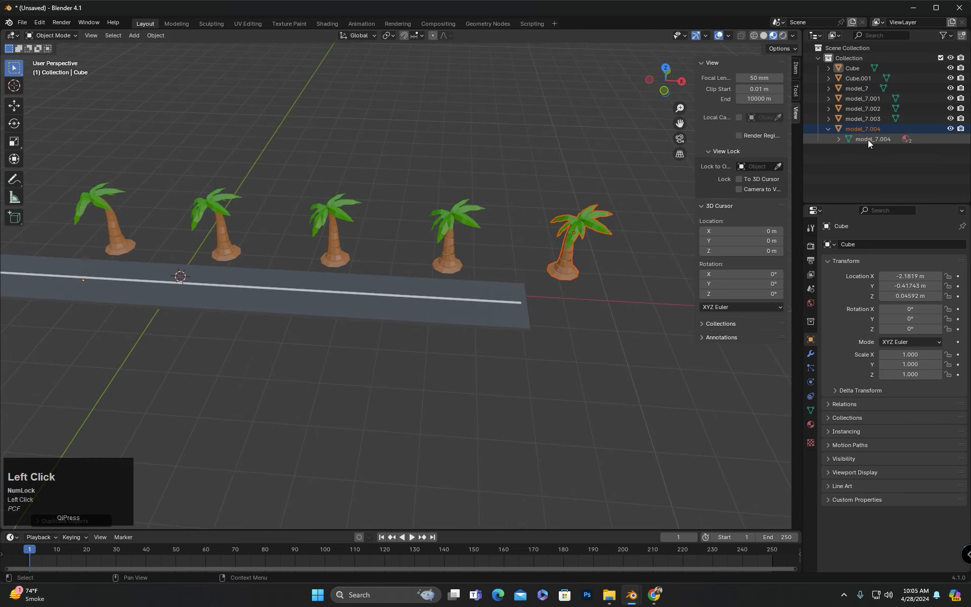
pyautogui.click(827, 119)
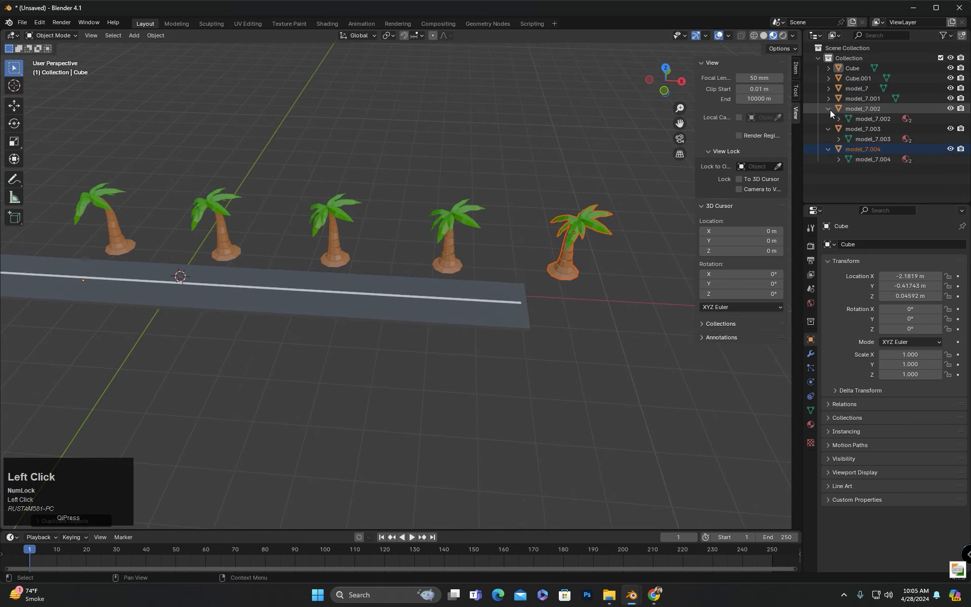
pyautogui.click(829, 110)
pyautogui.click(827, 98)
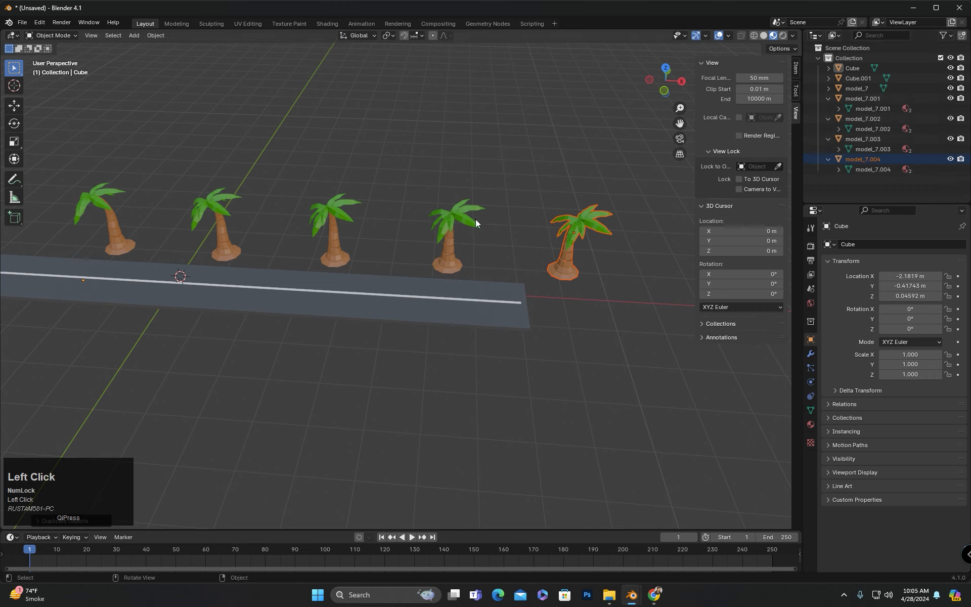
# Undo all four regular palm tree duplicates, leaving only the original tree.
pyautogui.click(493, 183)
pyautogui.hotkey('ctrl', 'z')
pyautogui.hotkey('ctrl', 'z')
pyautogui.hotkey('ctrl', 'z')
pyautogui.hotkey('ctrl', 'z')
pyautogui.hotkey('ctrl', 'z')
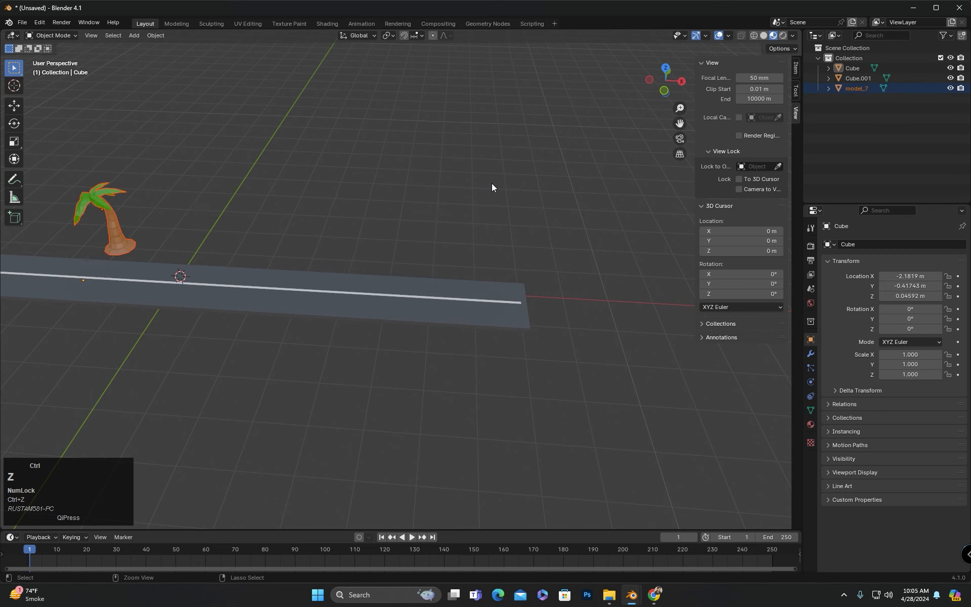
# Create a linked duplicate of the palm tree and place it about 2.8 m along the positive global X axis.
pyautogui.keyDown('shift'); pyautogui.moveTo(208, 223); pyautogui.dragTo(310, 228, button='middle'); pyautogui.keyUp('shift')
pyautogui.moveTo(276, 224); pyautogui.dragTo(232, 209, button='middle')
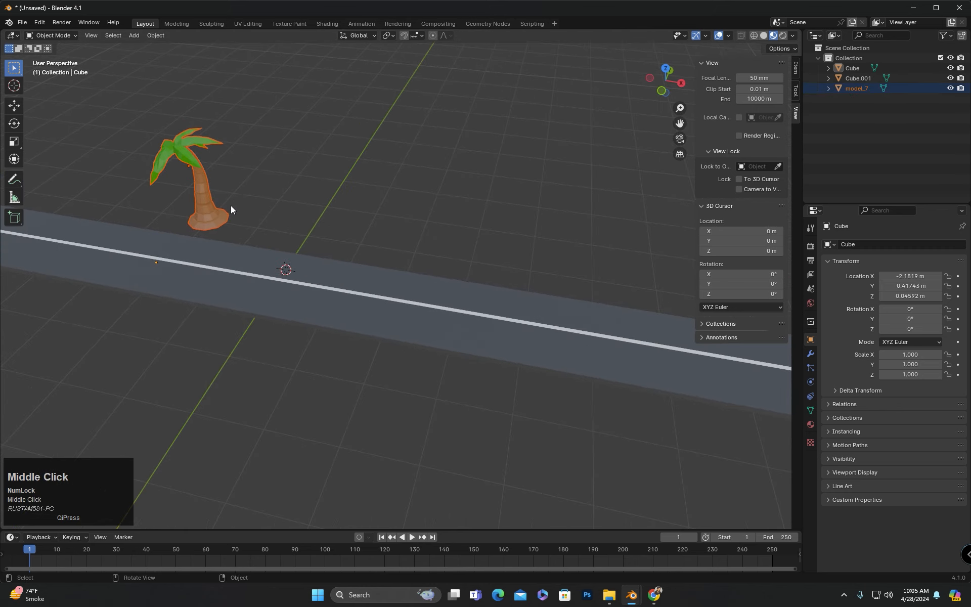
pyautogui.press('x')
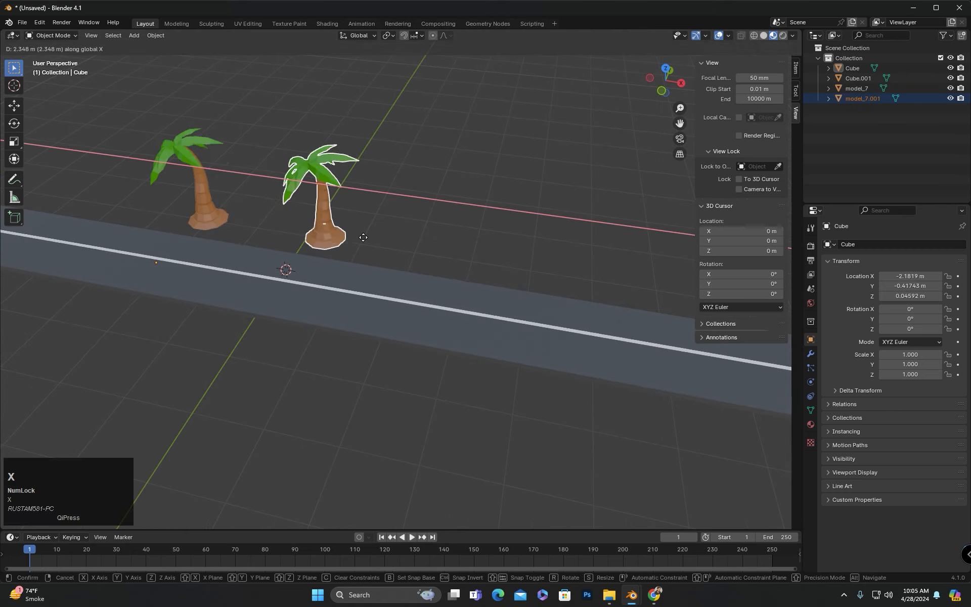
pyautogui.click(356, 236)
pyautogui.scroll(-2, 304, 303)
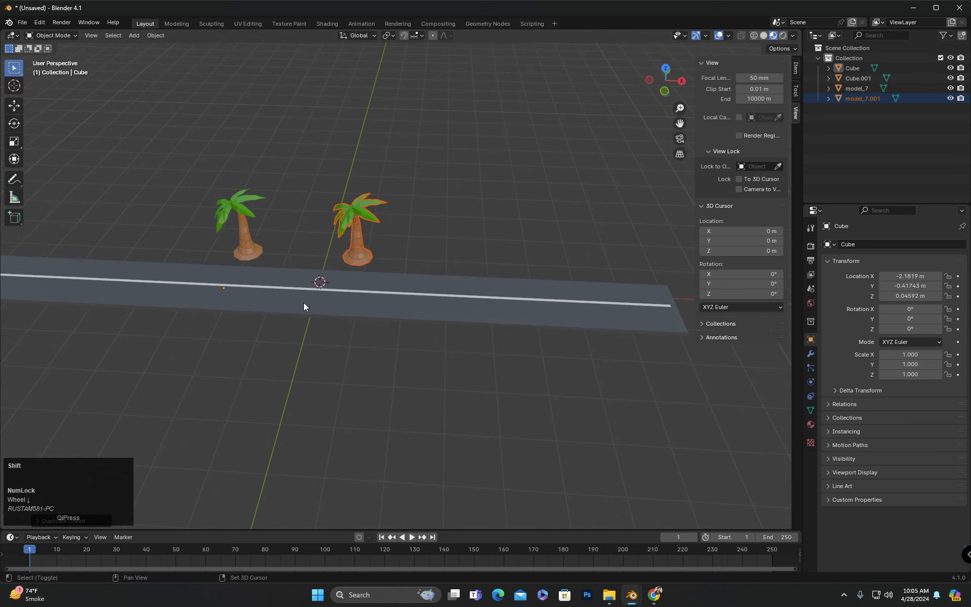
# Repeat the linked palm tree duplication three more times at the same spacing along the road.
pyautogui.hotkey('shift', 'r')
pyautogui.hotkey('shift', 'r')
pyautogui.hotkey('shift', 'r')
pyautogui.moveTo(301, 308); pyautogui.dragTo(580, 172, button='middle')
# Expand the palm trees in the Outliner to compare their mesh data, and collapse most of the entries again.
pyautogui.click(829, 128)
pyautogui.click(828, 88)
pyautogui.click(829, 109)
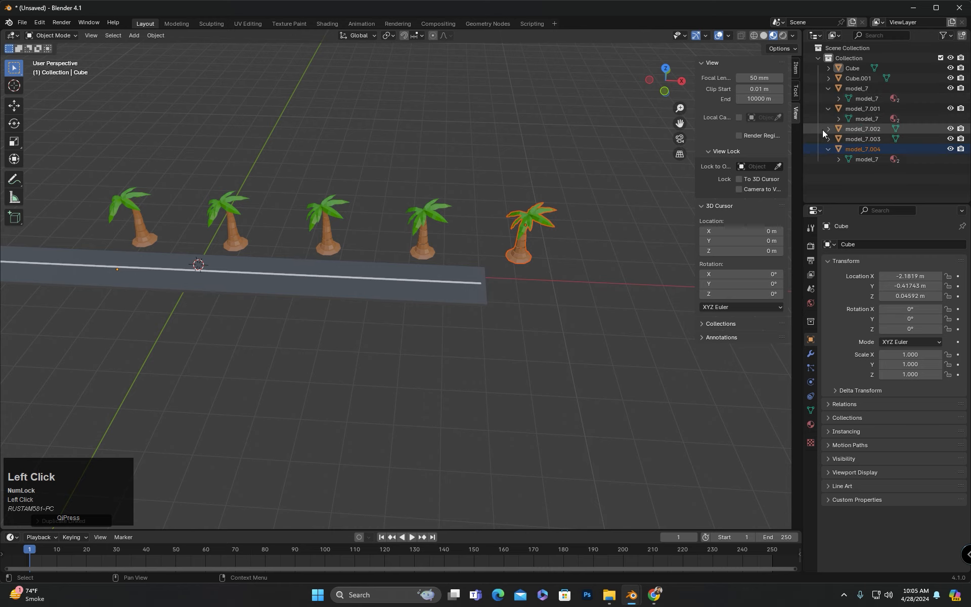
pyautogui.click(828, 128)
pyautogui.click(827, 129)
pyautogui.click(827, 108)
pyautogui.click(826, 89)
# Rotate the second palm tree, model_7.001, about the global Z axis.
pyautogui.moveTo(632, 212); pyautogui.dragTo(502, 208, button='middle')
pyautogui.click(501, 208)
pyautogui.scroll(1, 426, 242)
pyautogui.keyDown('shift'); pyautogui.moveTo(425, 243); pyautogui.dragTo(518, 331, button='middle'); pyautogui.keyUp('shift')
pyautogui.scroll(3, 455, 283)
pyautogui.moveTo(356, 214); pyautogui.dragTo(396, 190, button='middle')
pyautogui.keyDown('shift'); pyautogui.moveTo(396, 190); pyautogui.dragTo(422, 220, button='middle'); pyautogui.keyUp('shift')
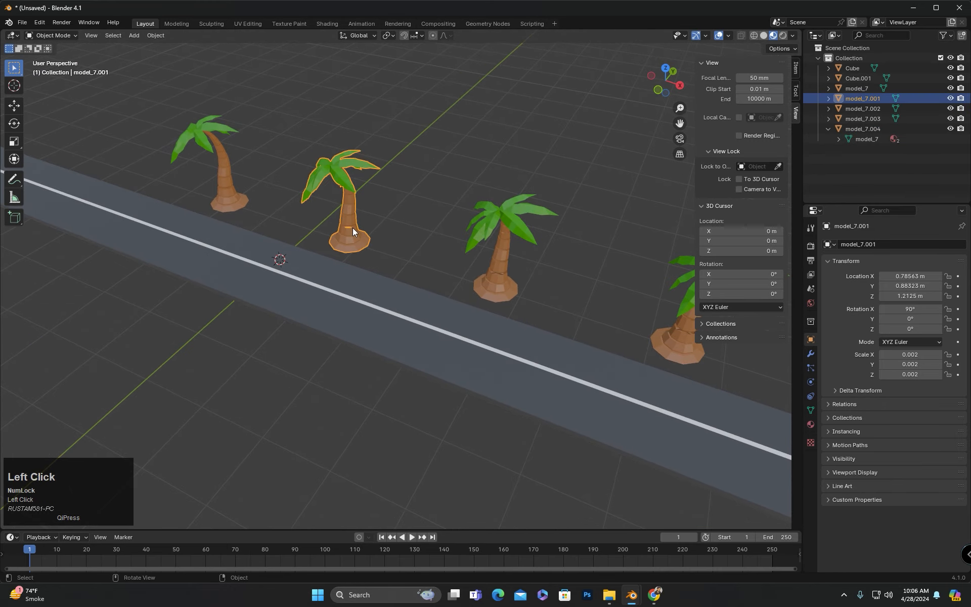
pyautogui.press('r')
pyautogui.press('z')
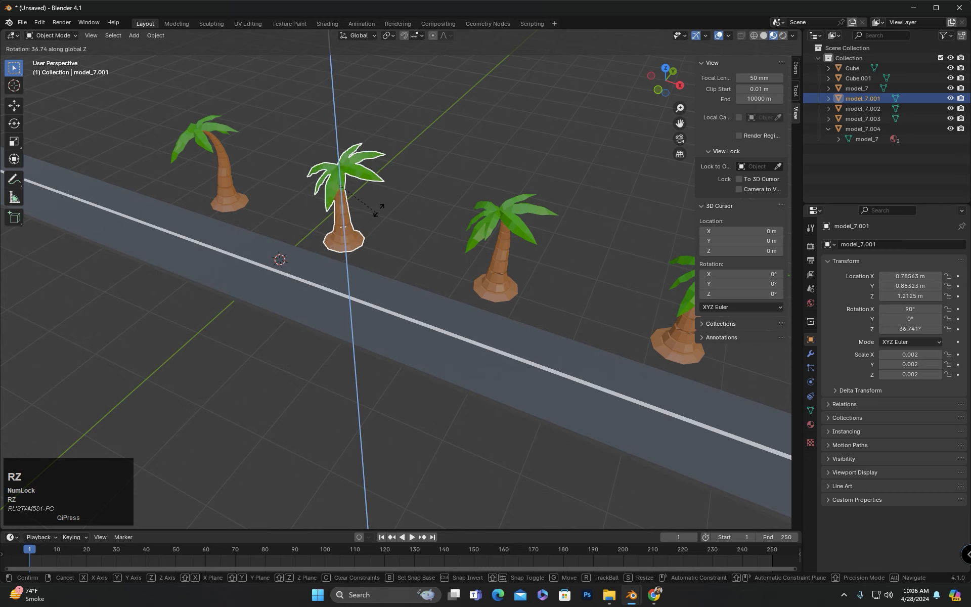
pyautogui.click(450, 184)
# Rotate the third palm tree, model_7.002, about -117° around the global Z axis.
pyautogui.click(505, 230)
pyautogui.press('r')
pyautogui.press('z')
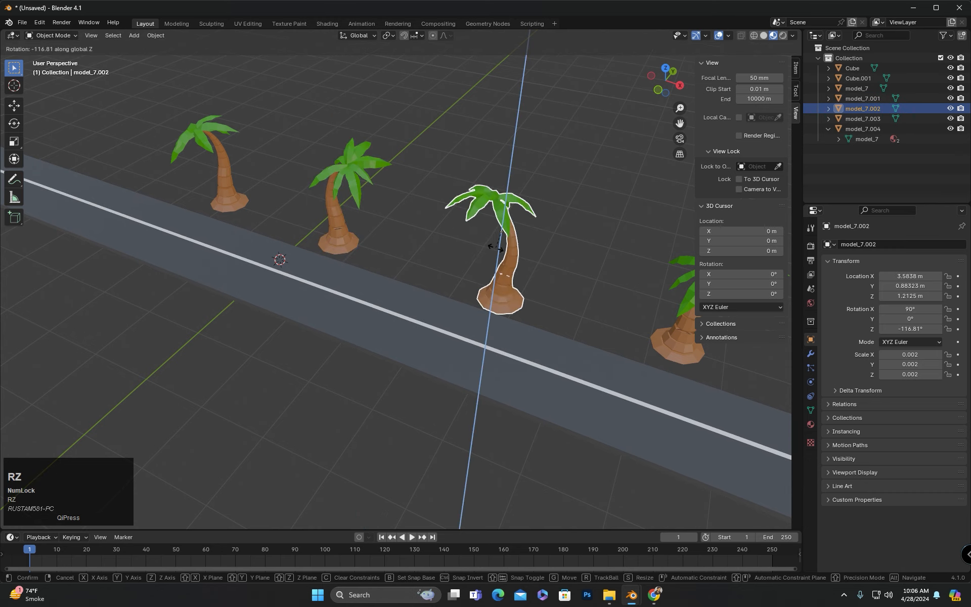
pyautogui.click(495, 248)
pyautogui.keyDown('shift'); pyautogui.moveTo(503, 303); pyautogui.dragTo(336, 287, button='middle'); pyautogui.keyUp('shift')
# Rotate the fourth palm tree, model_7.003, about -53° around the global Z axis.
pyautogui.click(492, 308)
pyautogui.press('r')
pyautogui.press('z')
pyautogui.click(471, 287)
# In Edit Mode on model_7.003, move a leaf vertex about 0.17 m using smooth proportional editing with a size of 0.683 m.
pyautogui.moveTo(471, 287); pyautogui.dragTo(351, 261, button='middle')
pyautogui.scroll(2, 397, 328)
pyautogui.press('Tab')
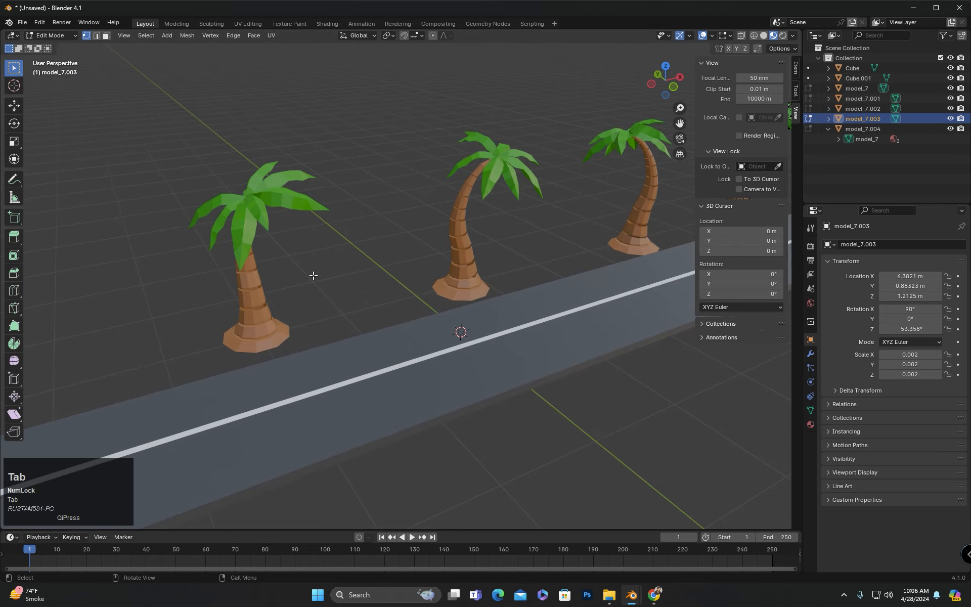
pyautogui.scroll(-3, 511, 272)
pyautogui.keyDown('shift'); pyautogui.moveTo(511, 272); pyautogui.dragTo(309, 306, button='middle'); pyautogui.keyUp('shift')
pyautogui.scroll(3, 514, 221)
pyautogui.keyDown('shift'); pyautogui.moveTo(514, 221); pyautogui.dragTo(430, 271, button='middle'); pyautogui.keyUp('shift')
pyautogui.moveTo(430, 272); pyautogui.dragTo(453, 284, button='middle')
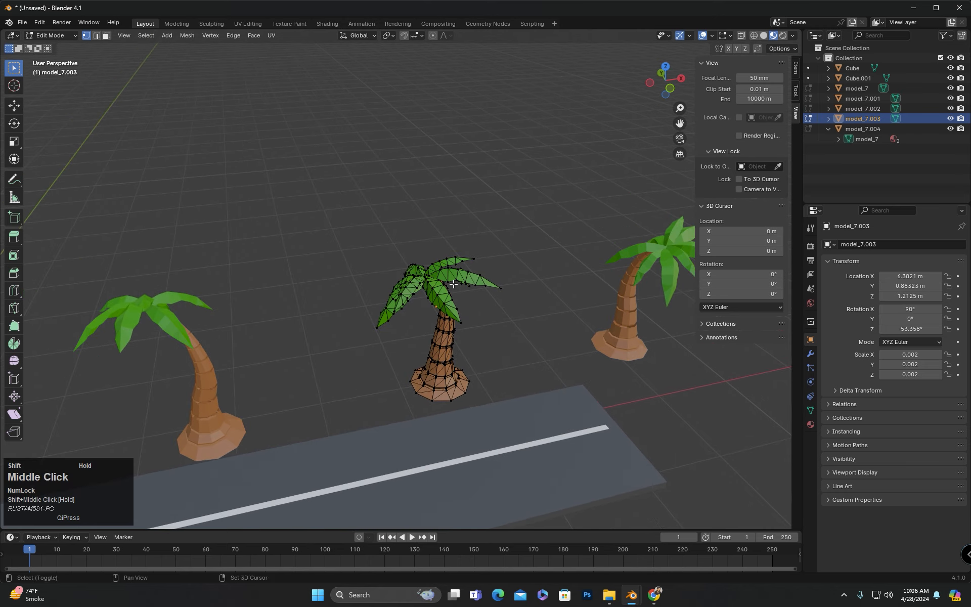
pyautogui.scroll(2, 451, 283)
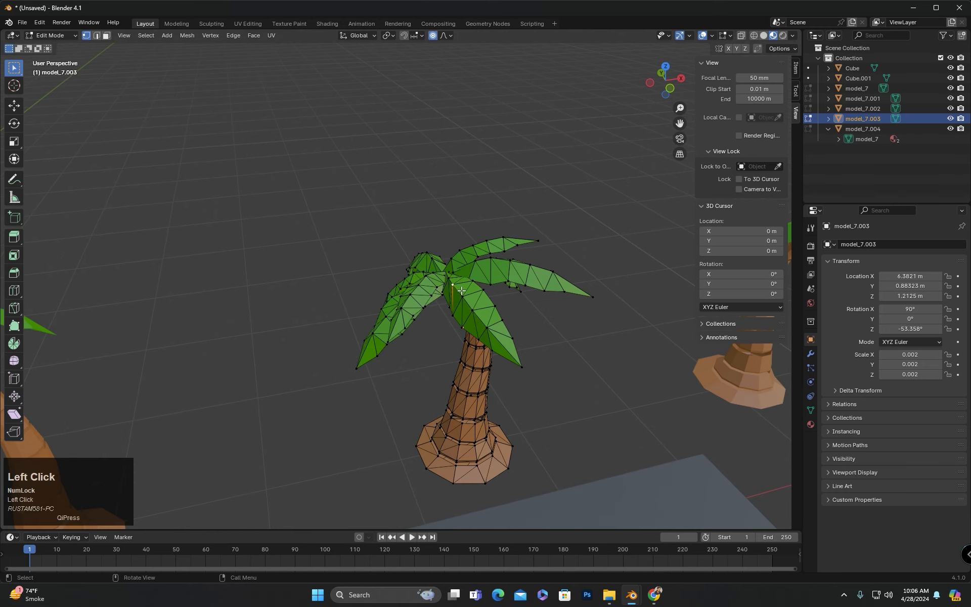
pyautogui.press('g')
pyautogui.scroll(4, 473, 311)
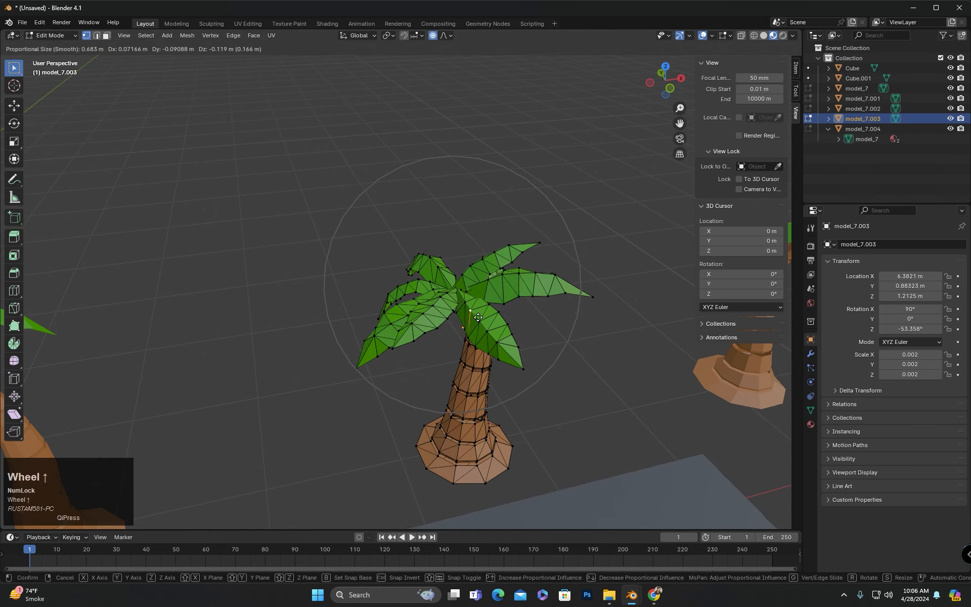
pyautogui.click(478, 317)
# Raise the selected leaf vertex of model_7.003 about 0.18 m with proportional editing.
pyautogui.scroll(-3, 478, 317)
pyautogui.moveTo(476, 318); pyautogui.dragTo(412, 303, button='middle')
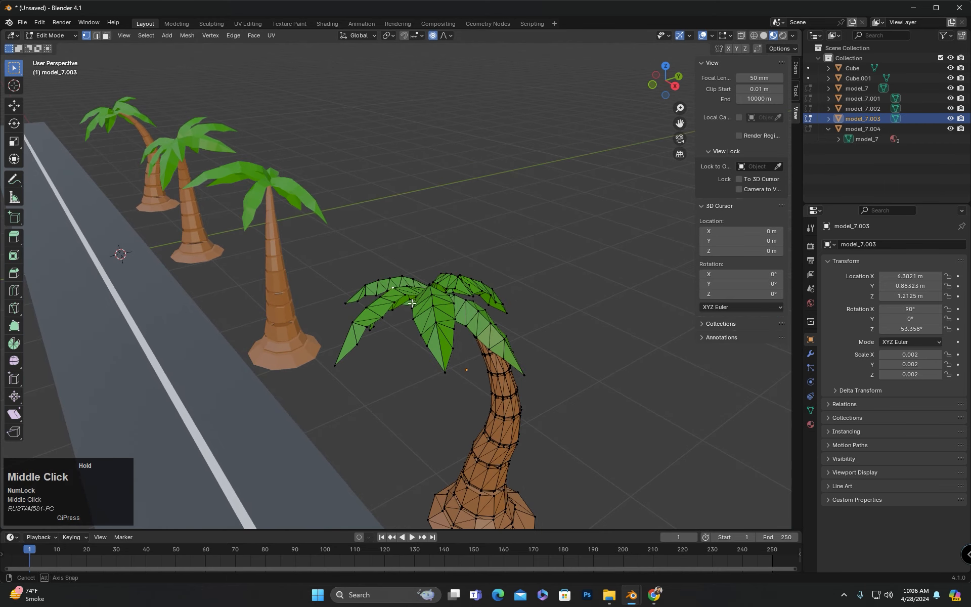
pyautogui.press('g')
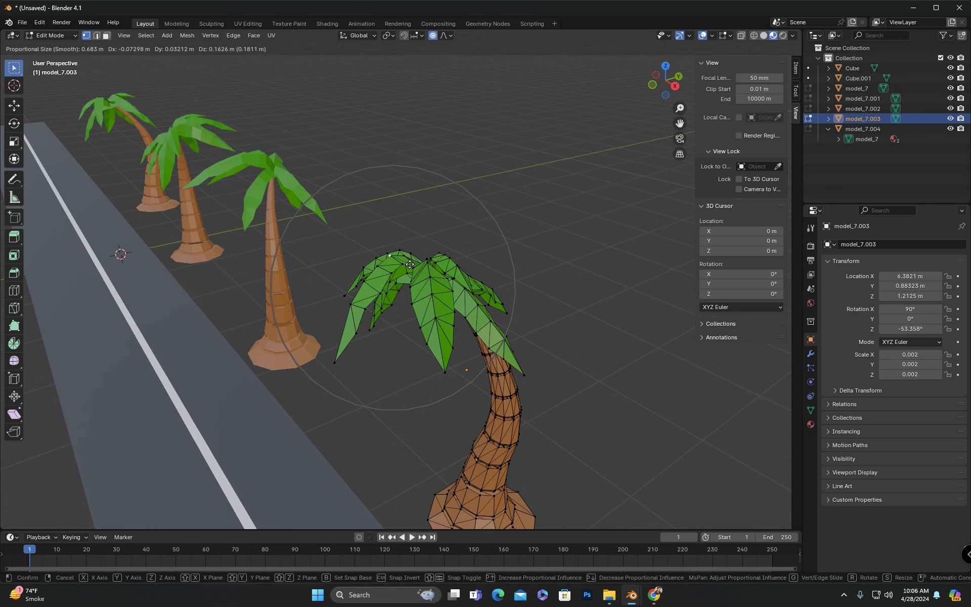
pyautogui.click(410, 264)
# Bend the trunk of model_7.003 by moving a mid-trunk vertex about 0.43 m with proportional editing, and return to Object Mode.
pyautogui.moveTo(409, 264); pyautogui.dragTo(471, 329, button='middle')
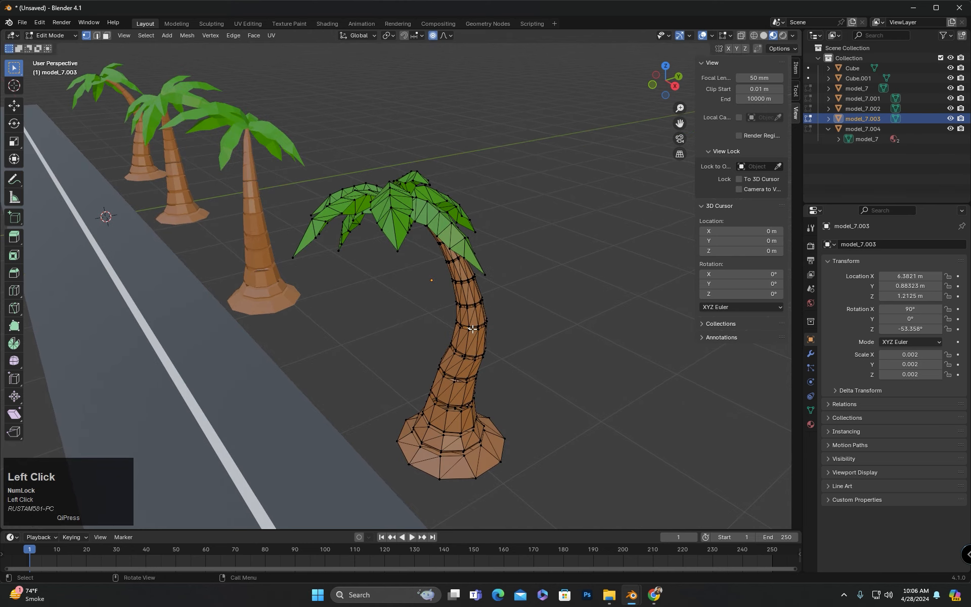
pyautogui.press('g')
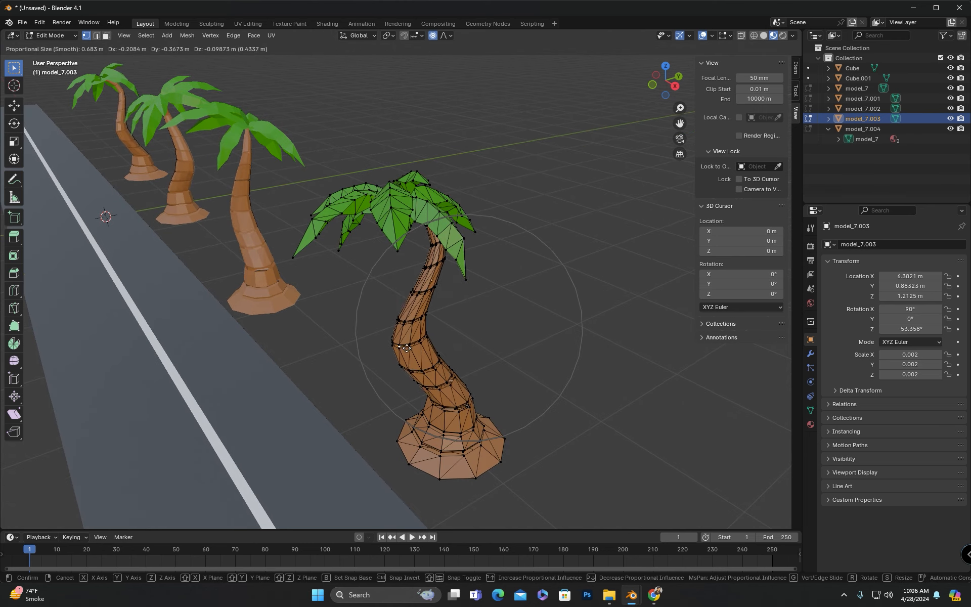
pyautogui.click(407, 348)
pyautogui.moveTo(329, 332); pyautogui.dragTo(409, 318, button='middle')
pyautogui.press('Tab')
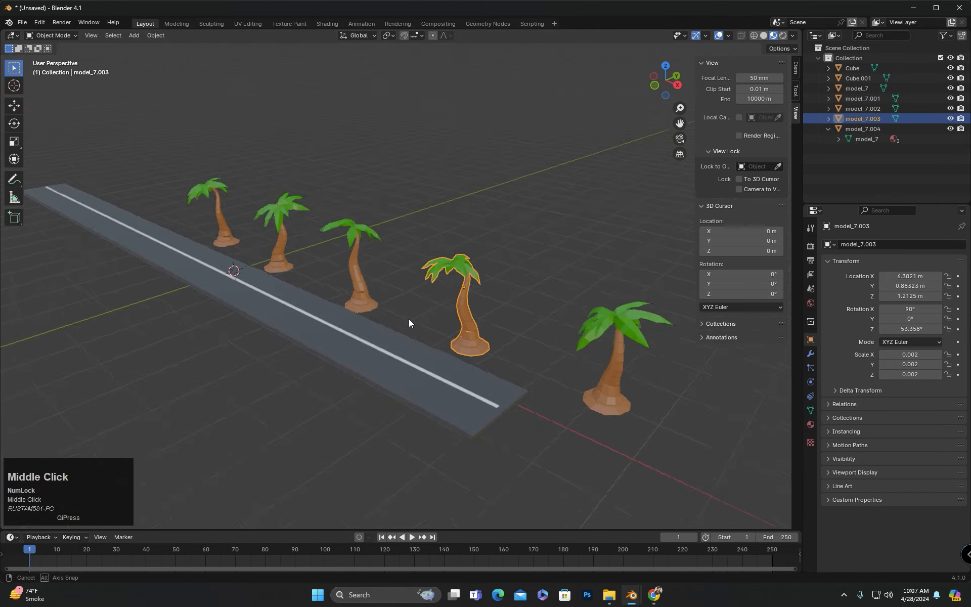
pyautogui.scroll(-2, 411, 322)
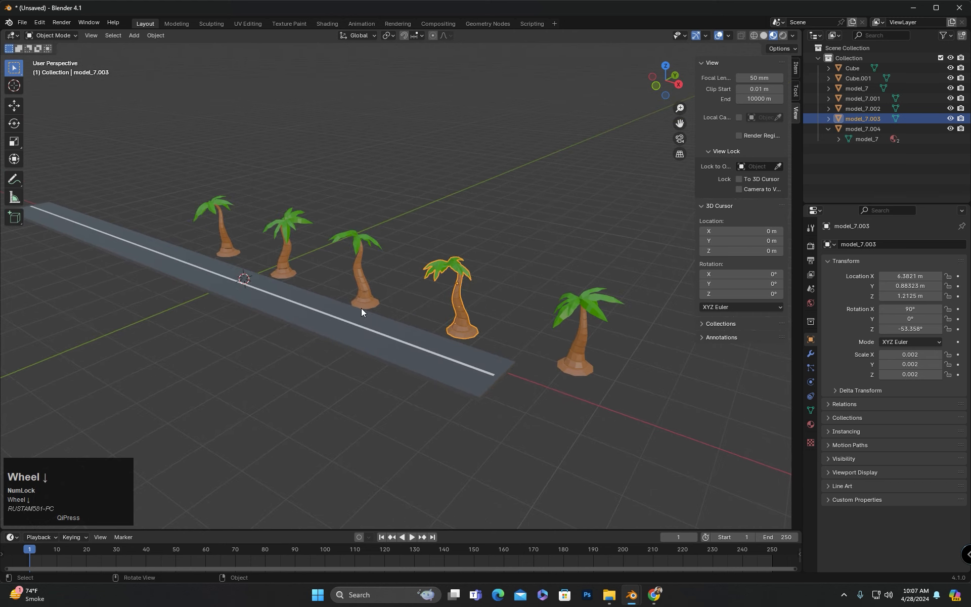